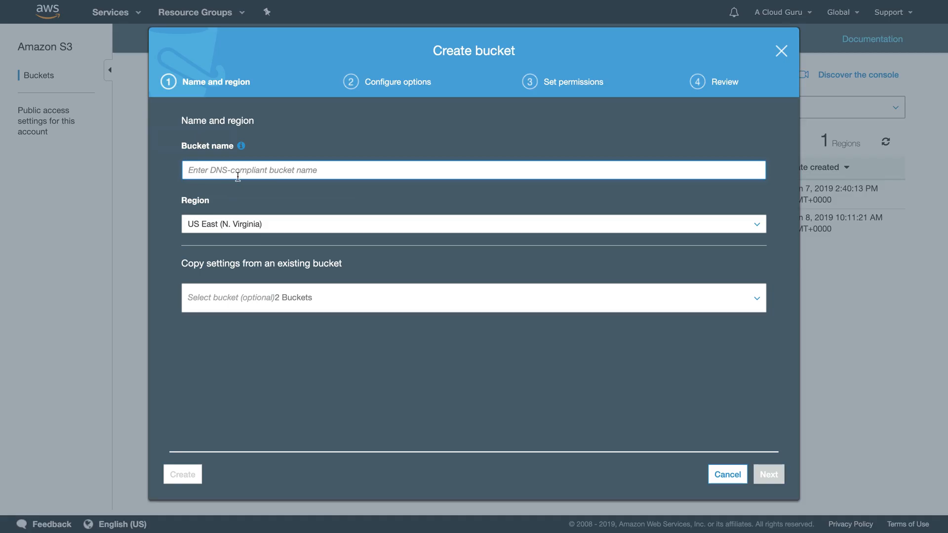
type("crossr")
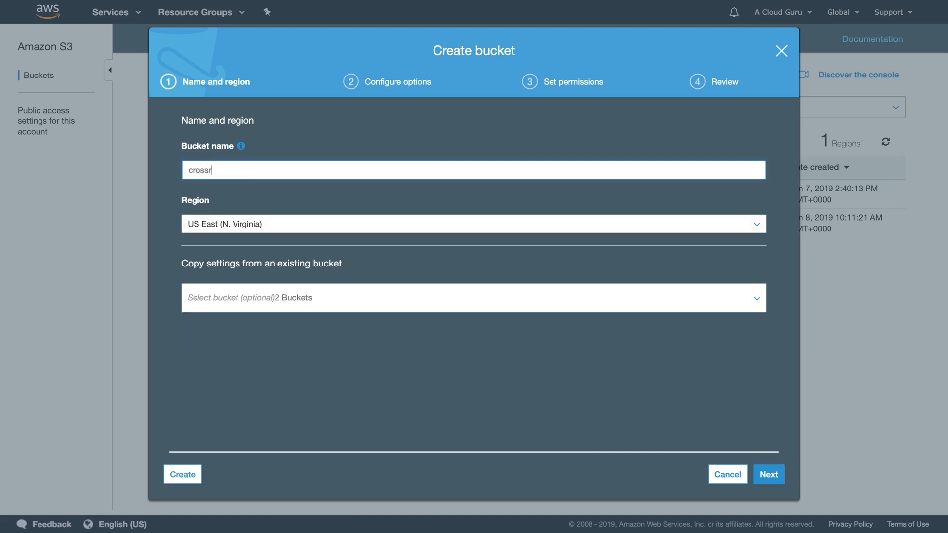
type("egionreplication243294782398")
left_click(184, 473)
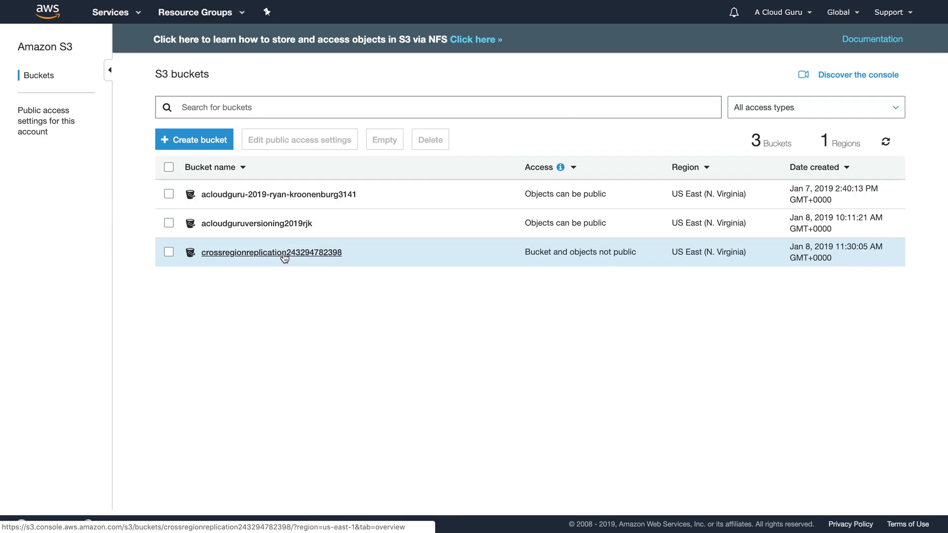
left_click(285, 253)
left_click(491, 82)
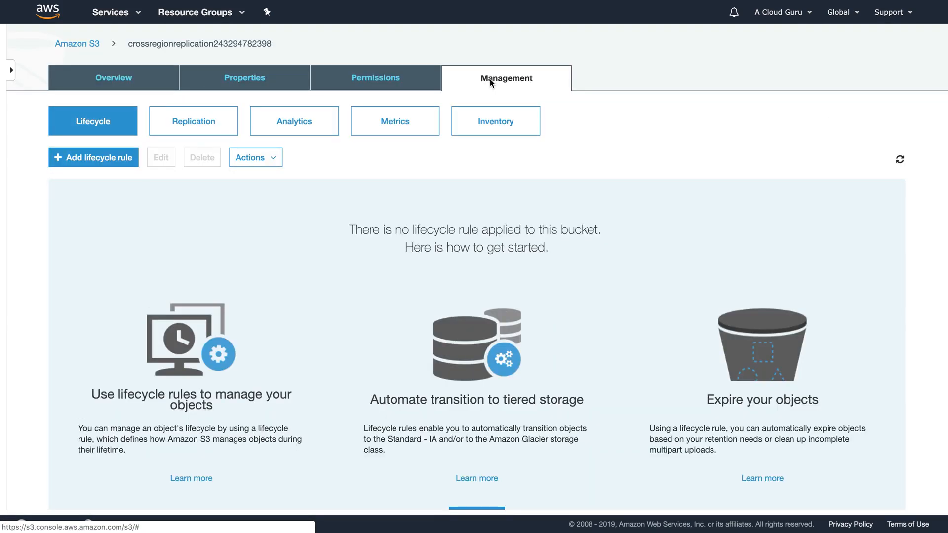
left_click(194, 130)
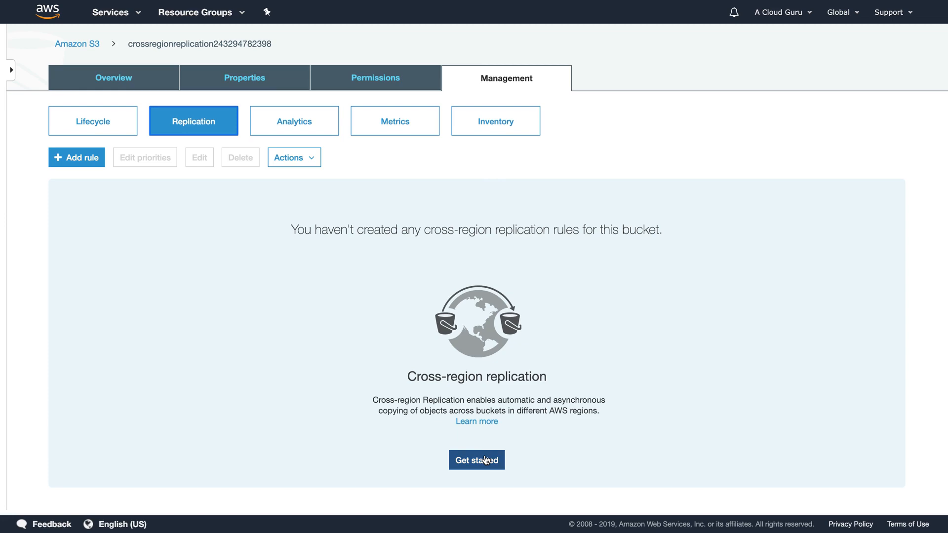
left_click(75, 165)
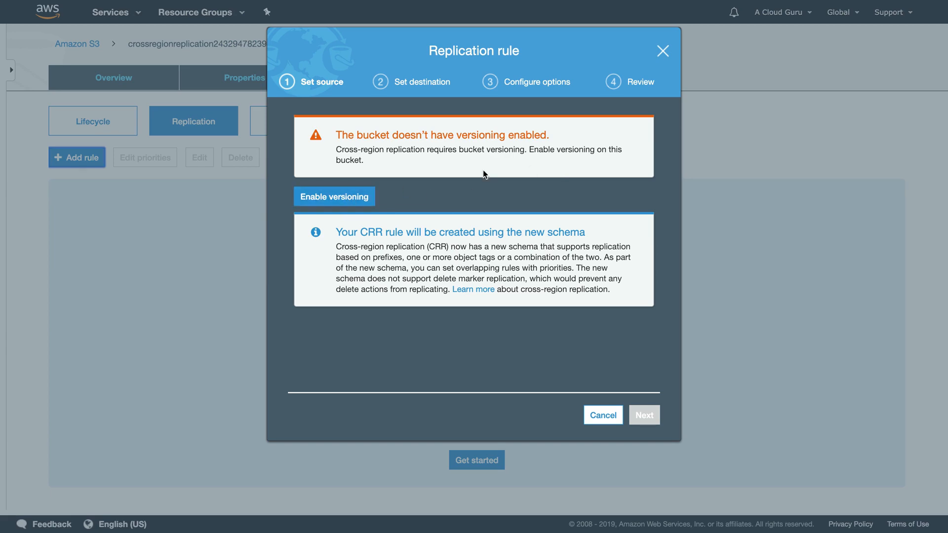
left_click(662, 51)
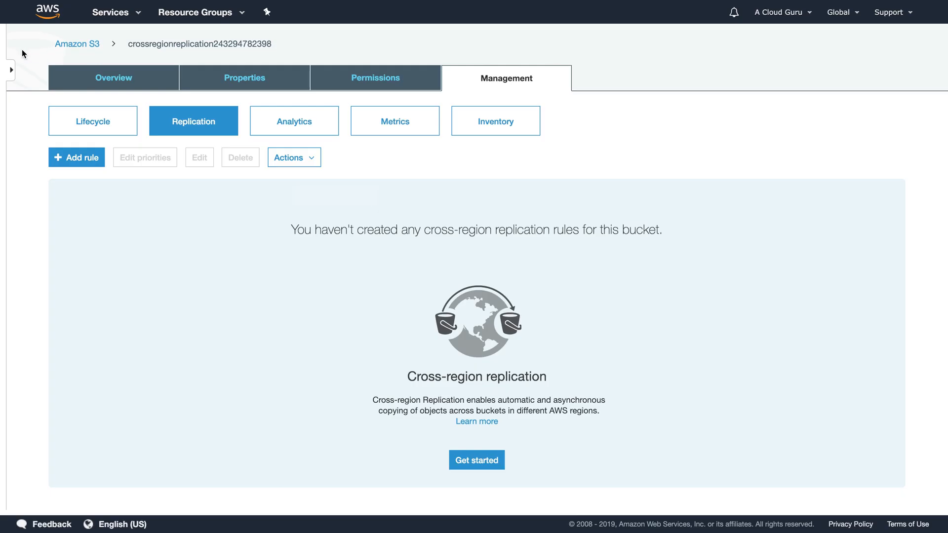
Step: Check the replication rules of the acloudguruversioning2019rjk bucket and show the stored versions of its objects
left_click(91, 46)
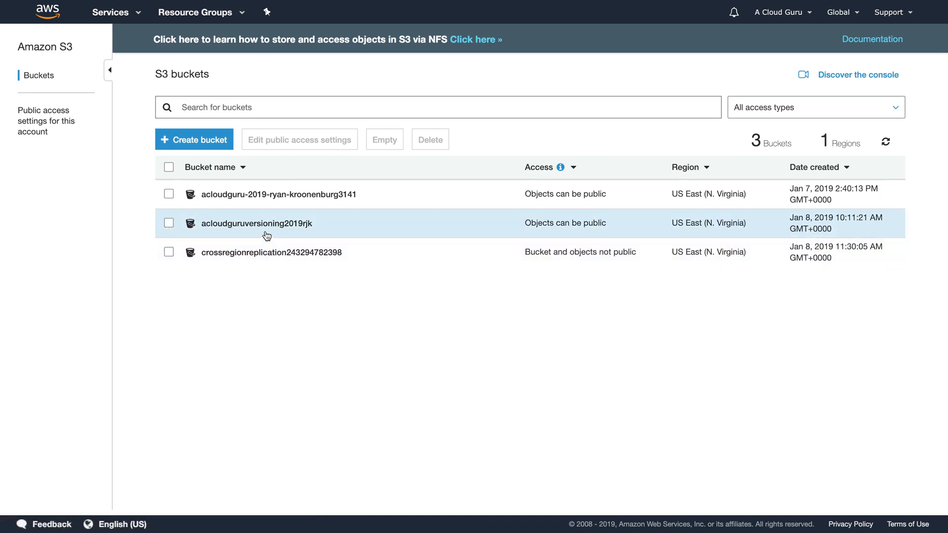
left_click(238, 225)
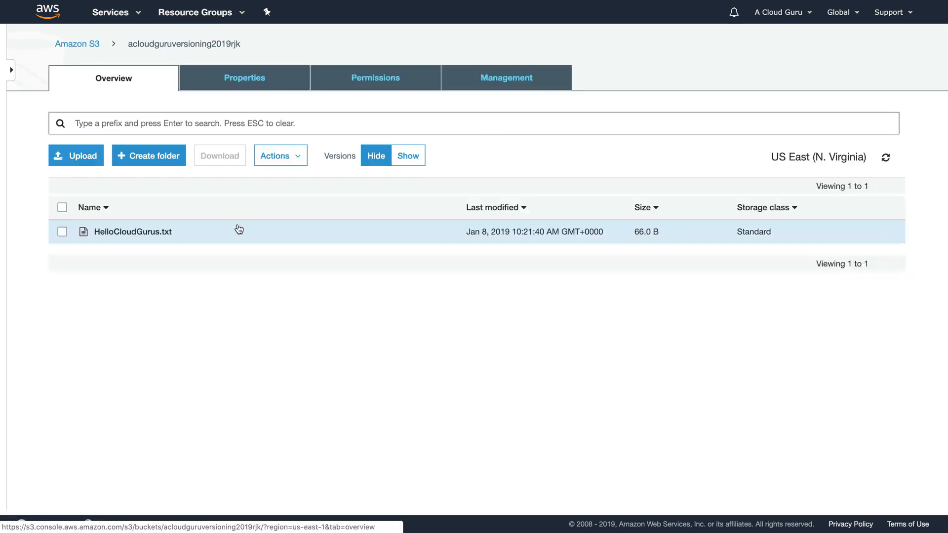
left_click(506, 81)
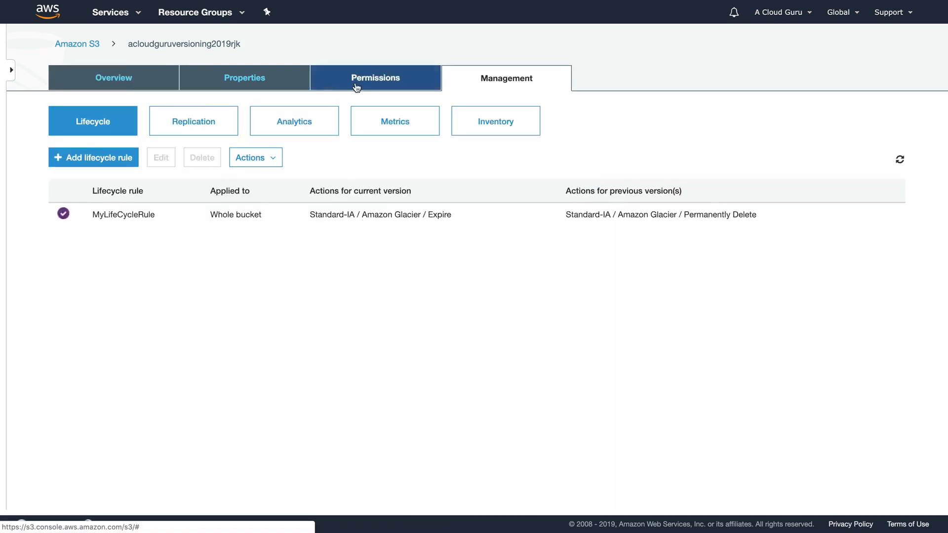
left_click(199, 124)
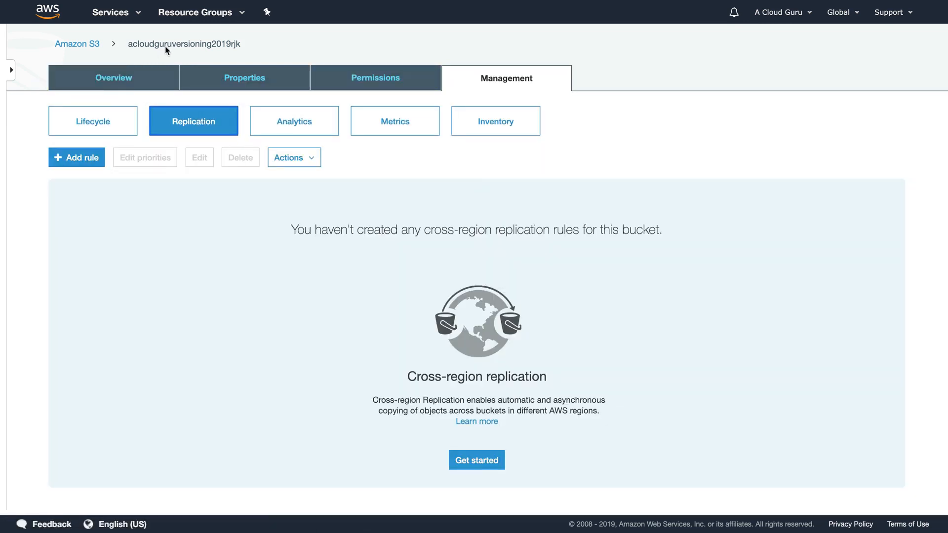
left_click(147, 83)
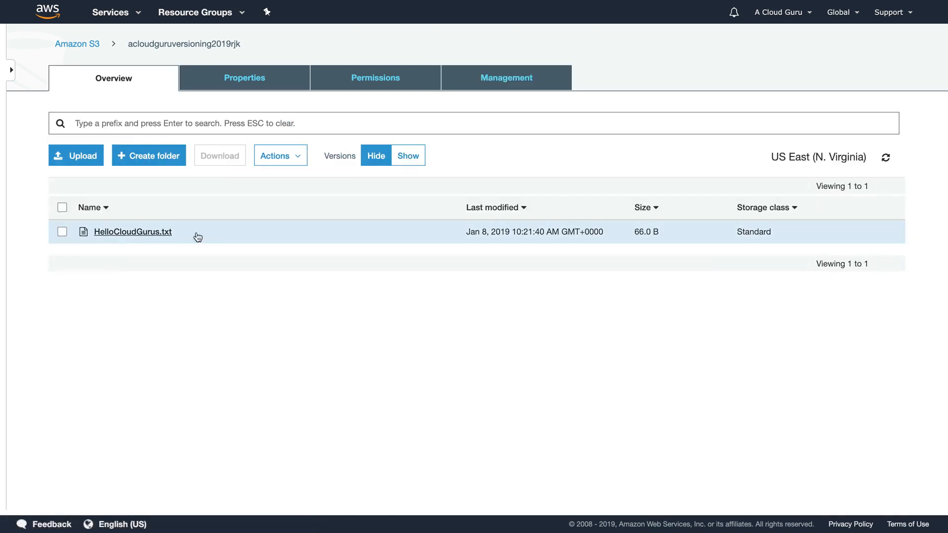
left_click(408, 156)
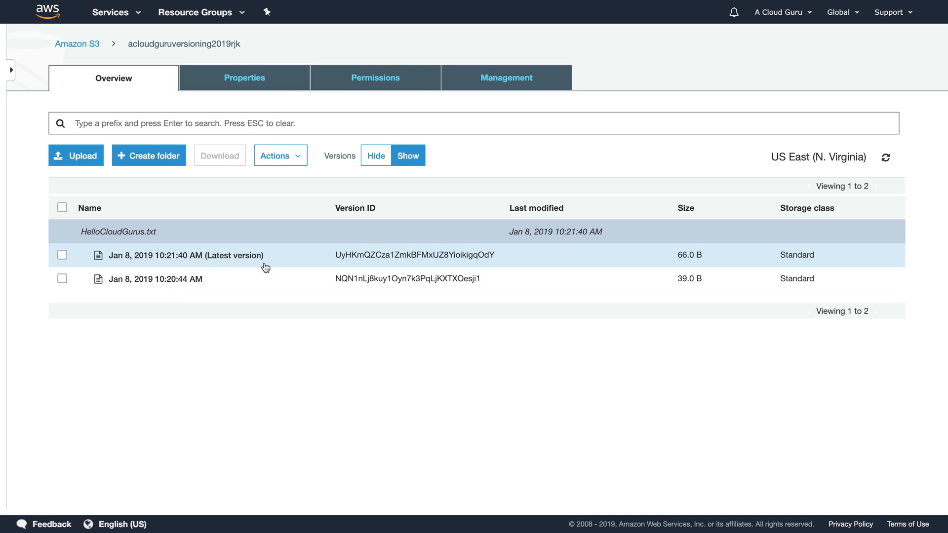
Step: Start a replication rule for acloudguruversioning2019rjk with the entire bucket as its source
left_click(508, 82)
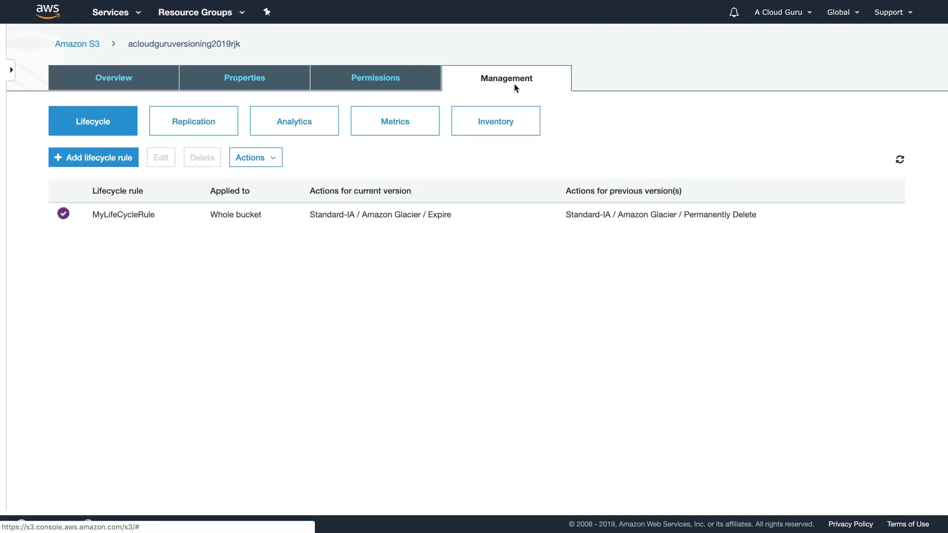
left_click(193, 123)
left_click(81, 156)
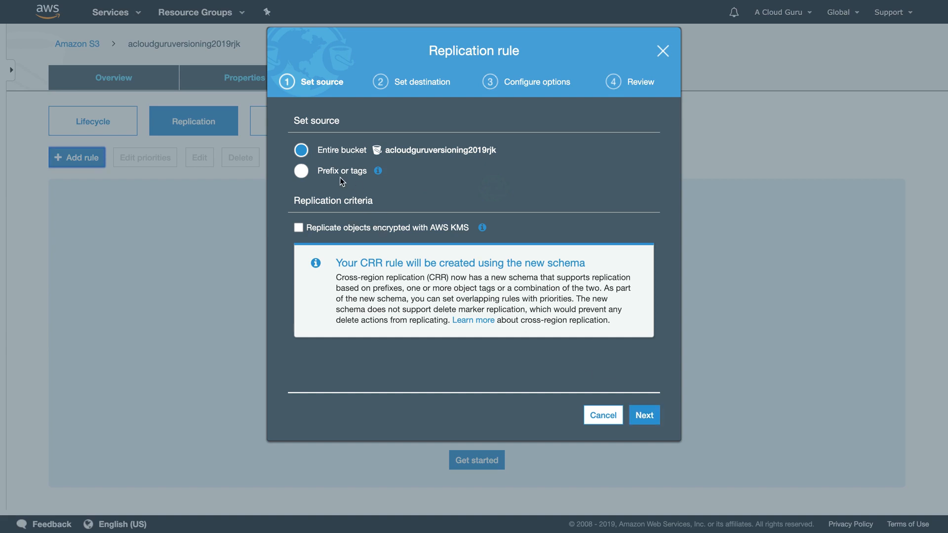
left_click(644, 416)
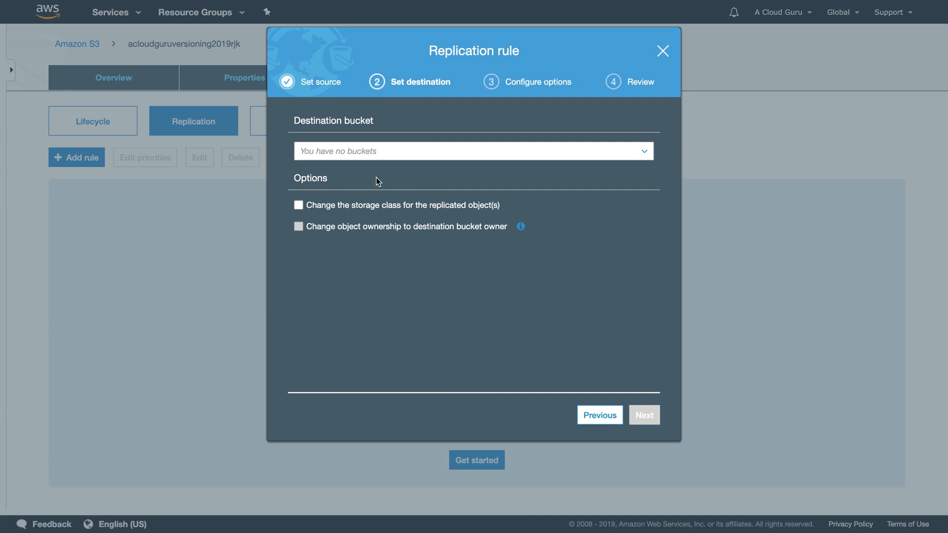
Step: Set the rule's destination to a new bucket named crossregionreplication542322423 in the EU (Ireland) region
left_click(352, 156)
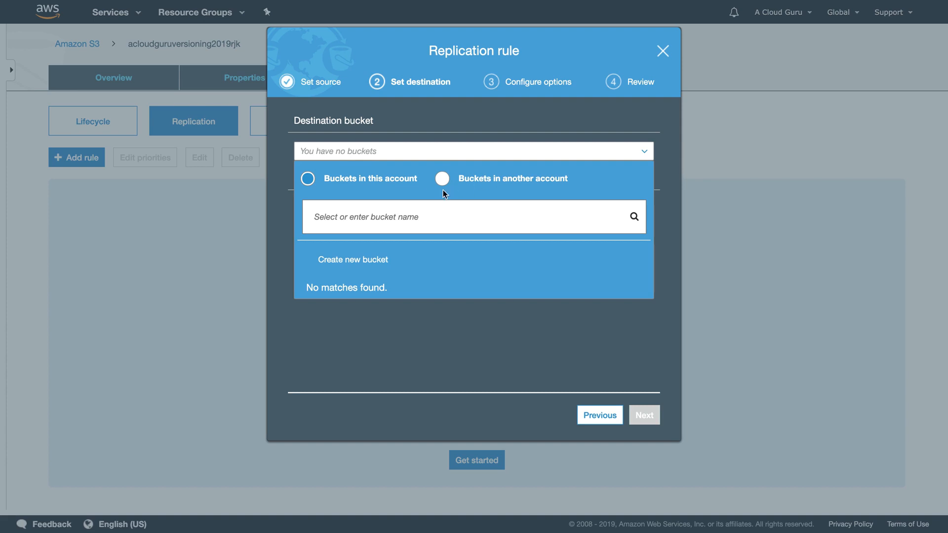
left_click(357, 261)
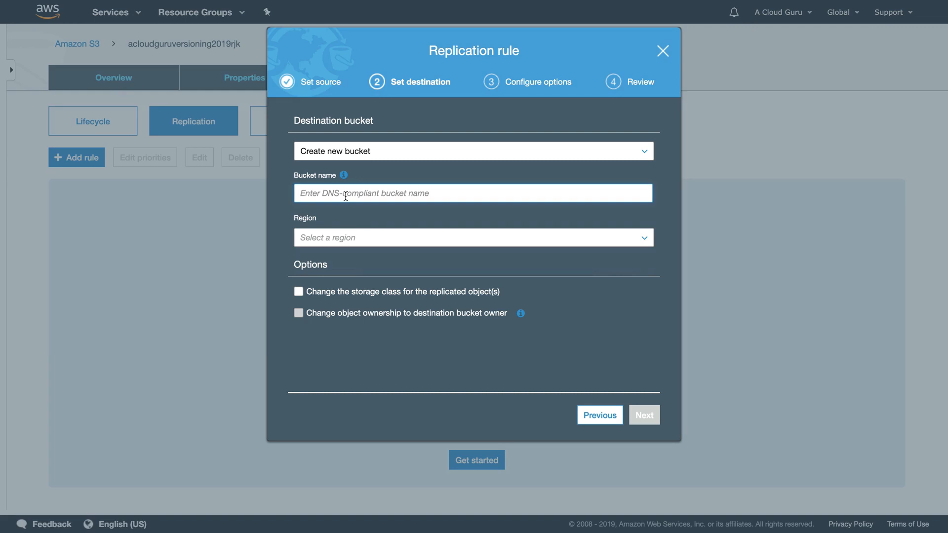
type("crossregionrep")
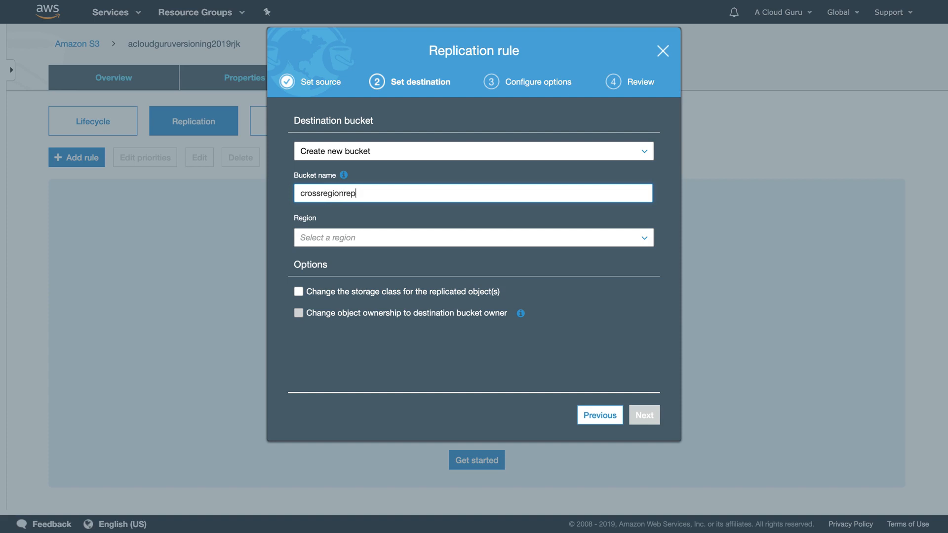
type("lication542332423")
left_click(361, 237)
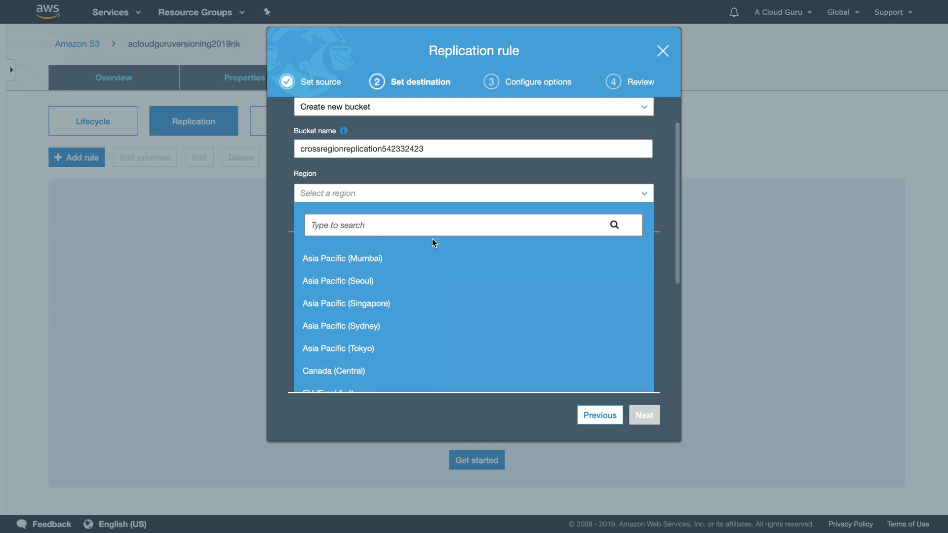
scroll(429, 262, "down", 5)
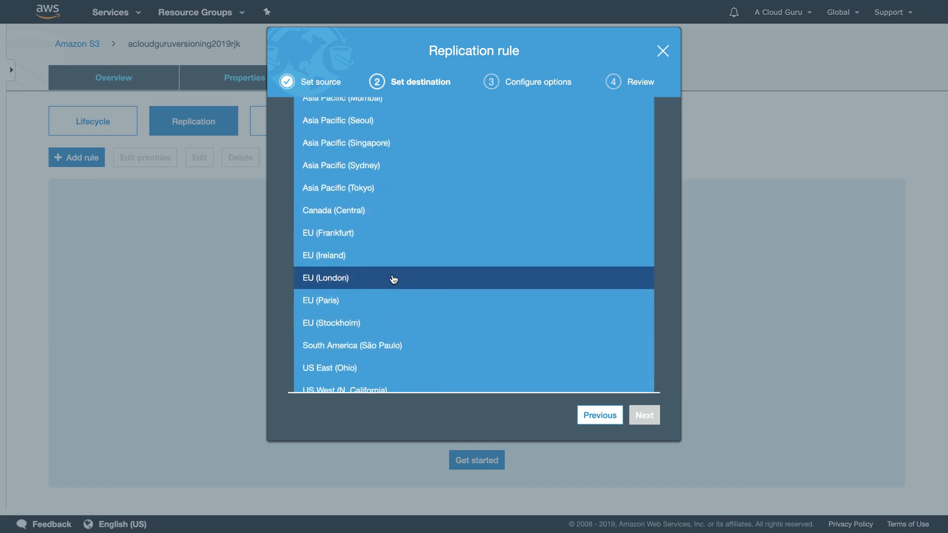
left_click(414, 255)
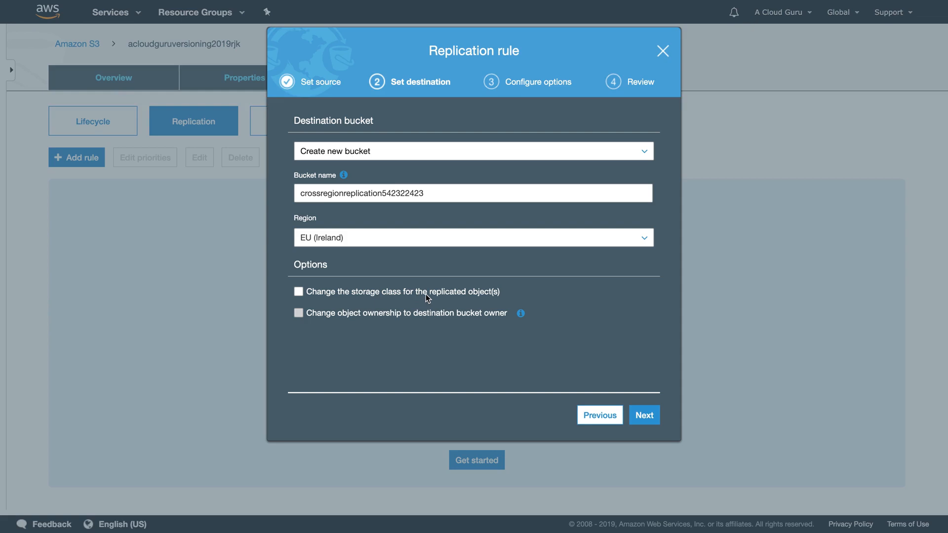
left_click(647, 415)
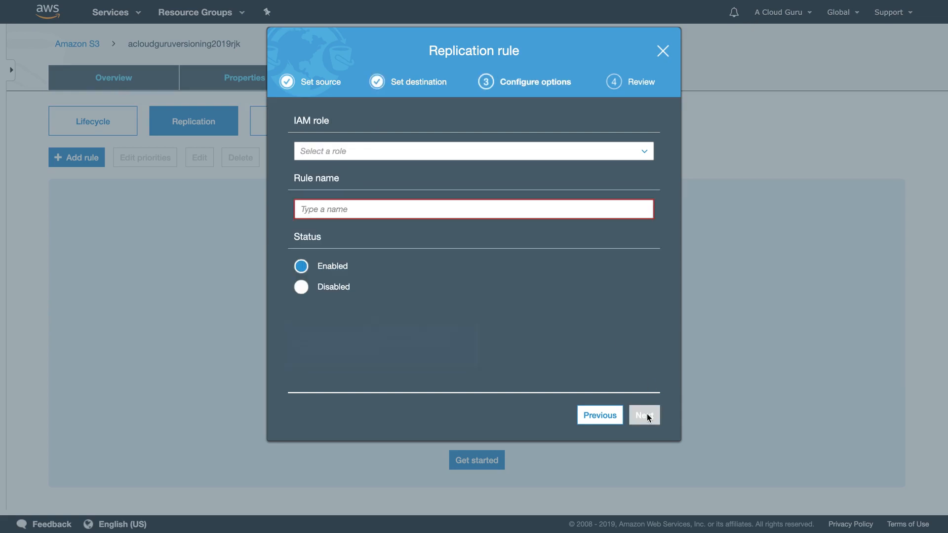
Step: Have the rule create a new IAM role, name the rule CRR-Ireland, and save it
left_click(335, 154)
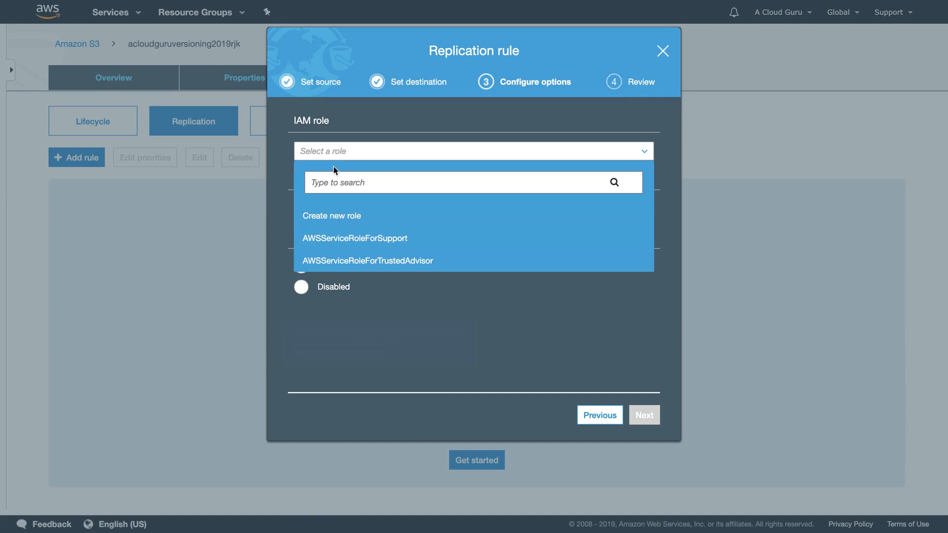
left_click(338, 220)
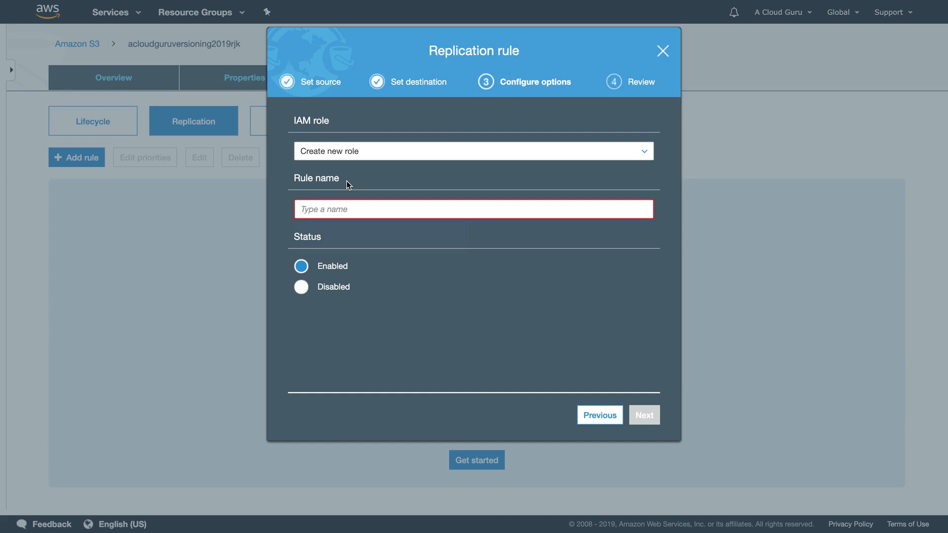
left_click(338, 203)
type("CR")
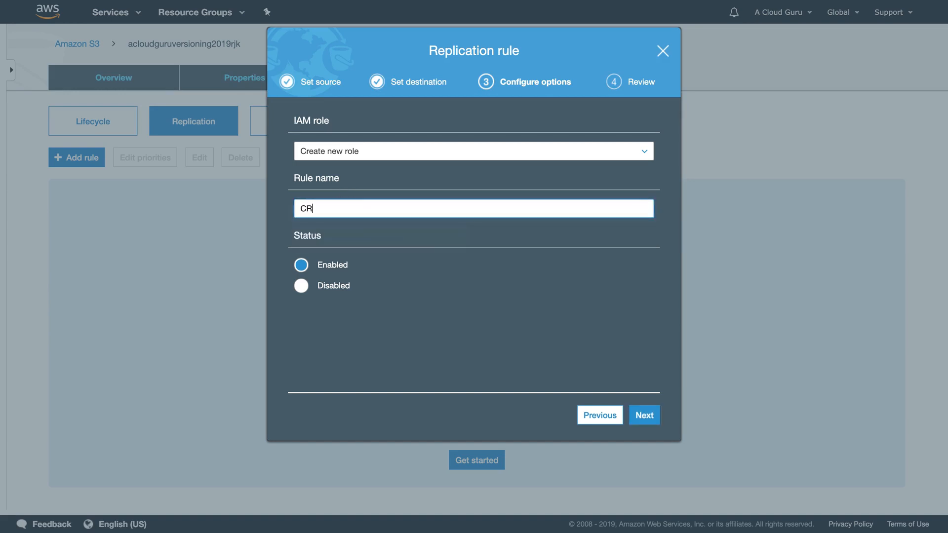
type("R-Ireland")
left_click(645, 414)
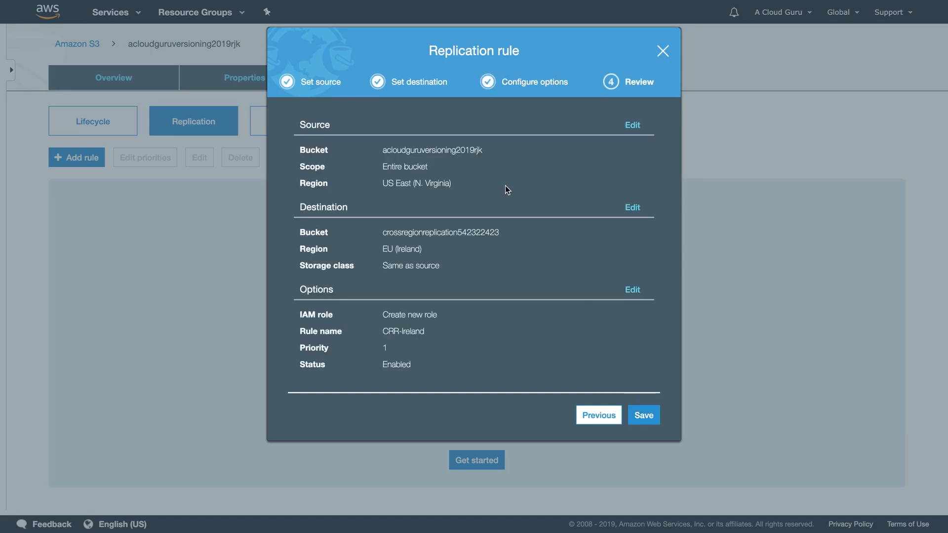
left_click(645, 414)
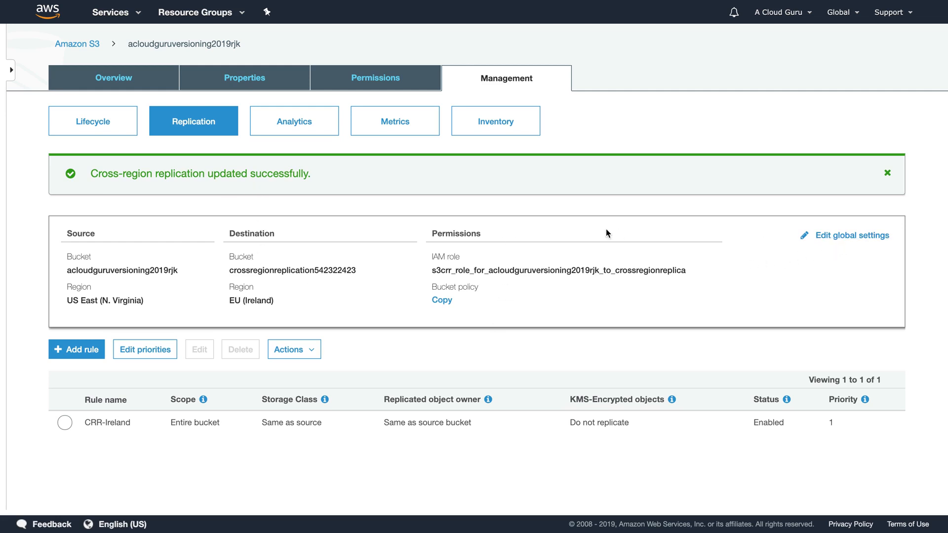
Step: Check the destination bucket crossregionreplication542322423 for replicated objects, including their versions
left_click(96, 47)
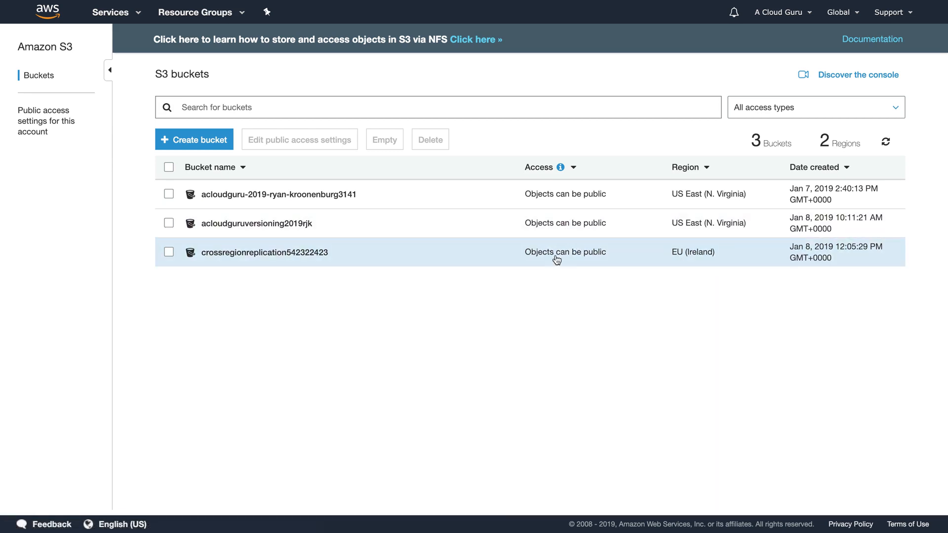
left_click(255, 253)
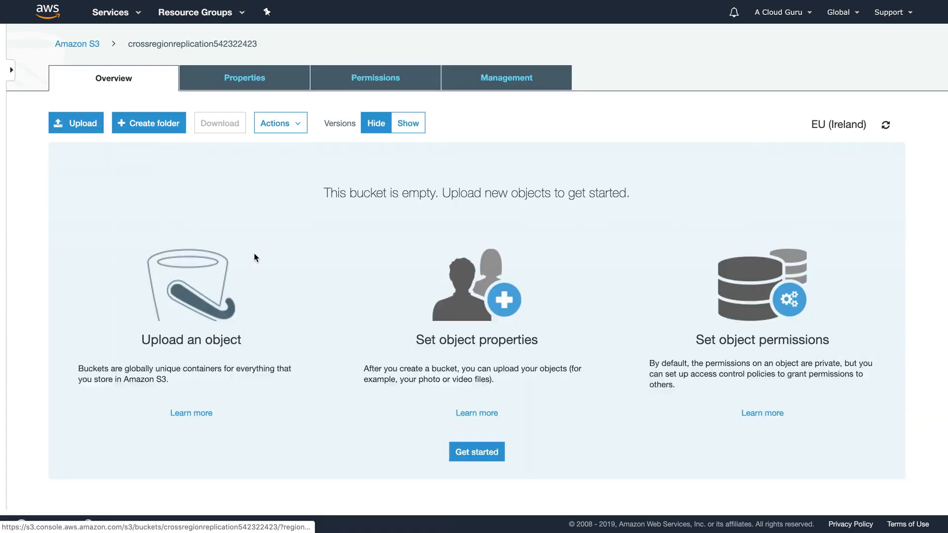
left_click(408, 127)
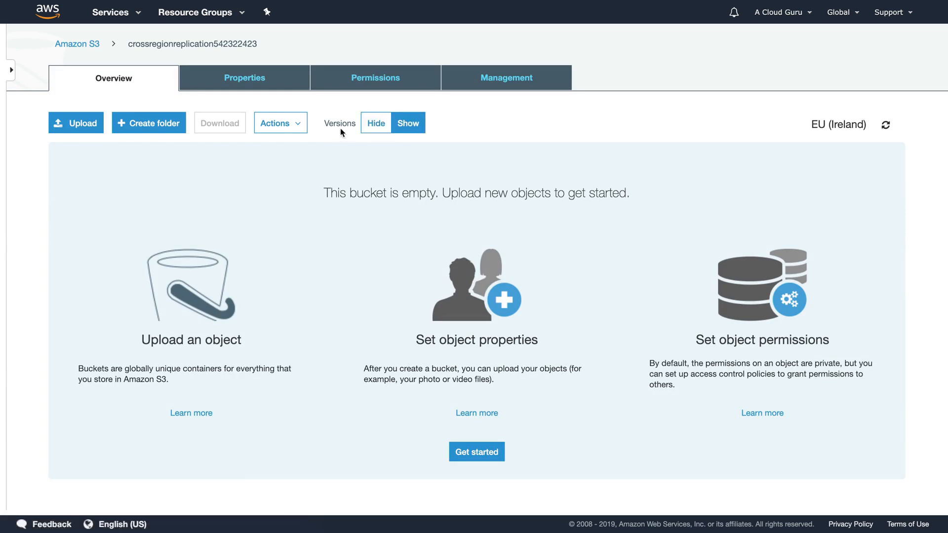
left_click(207, 81)
Step: Return to the source bucket acloudguruversioning2019rjk and show its object versions
left_click(83, 44)
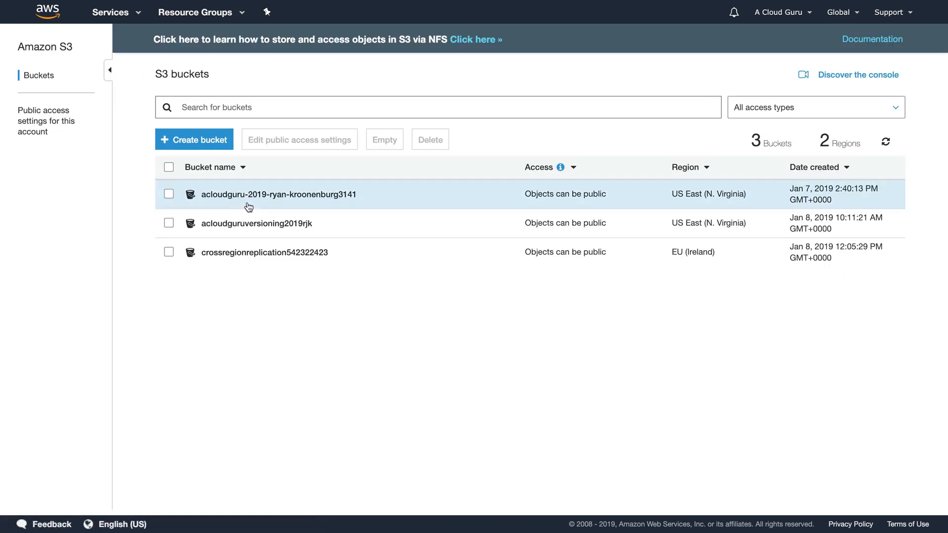
left_click(273, 225)
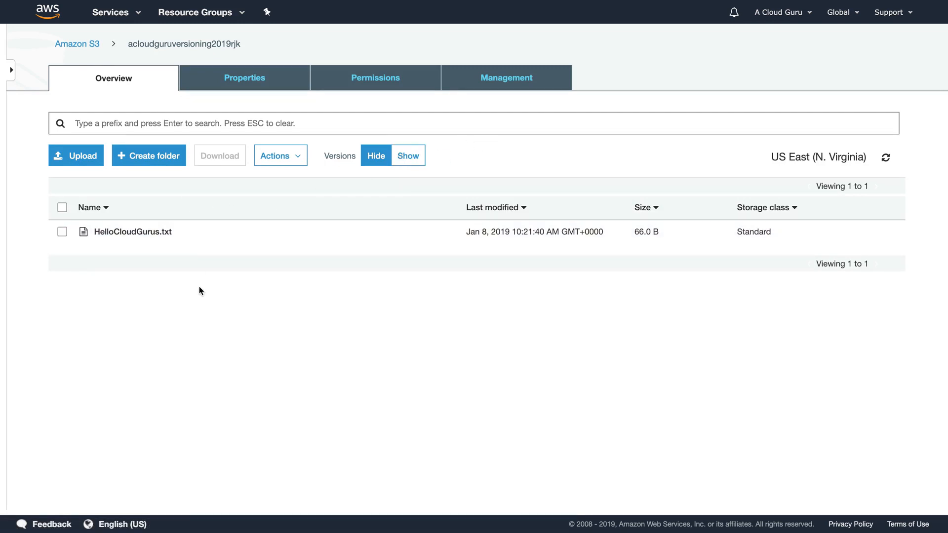
left_click(407, 157)
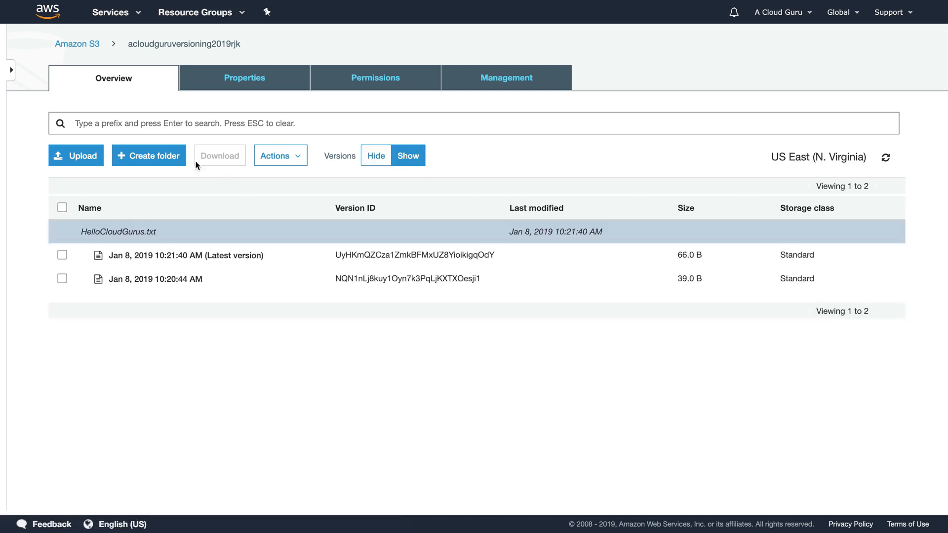
Step: Upload HelloCloudGurus.txt from the Downloads folder to the source bucket acloudguruversioning2019rjk with the default settings
left_click(85, 157)
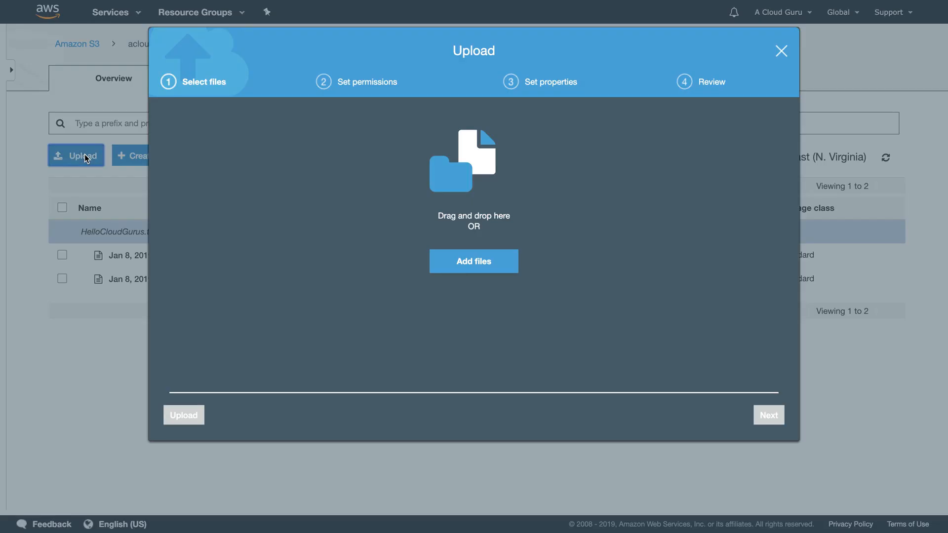
left_click(461, 264)
left_click(390, 57)
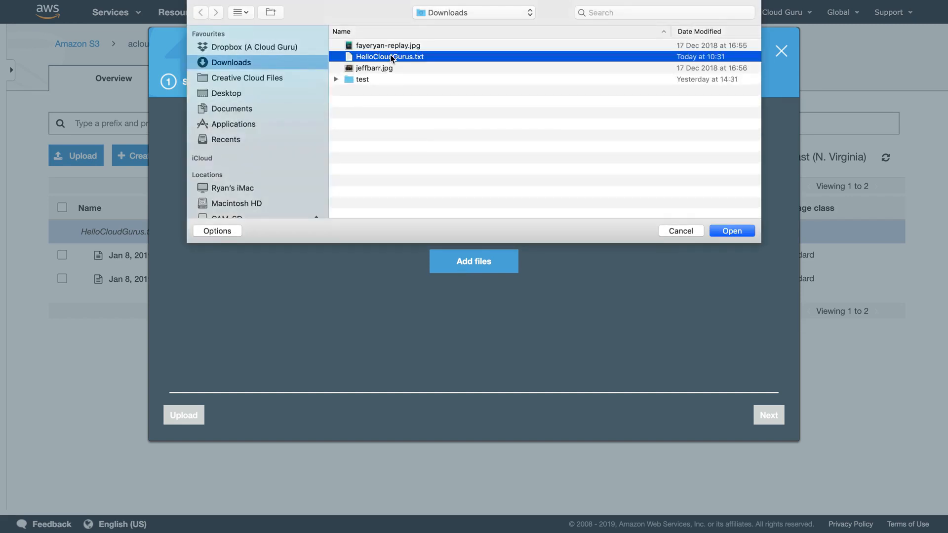
left_click(733, 231)
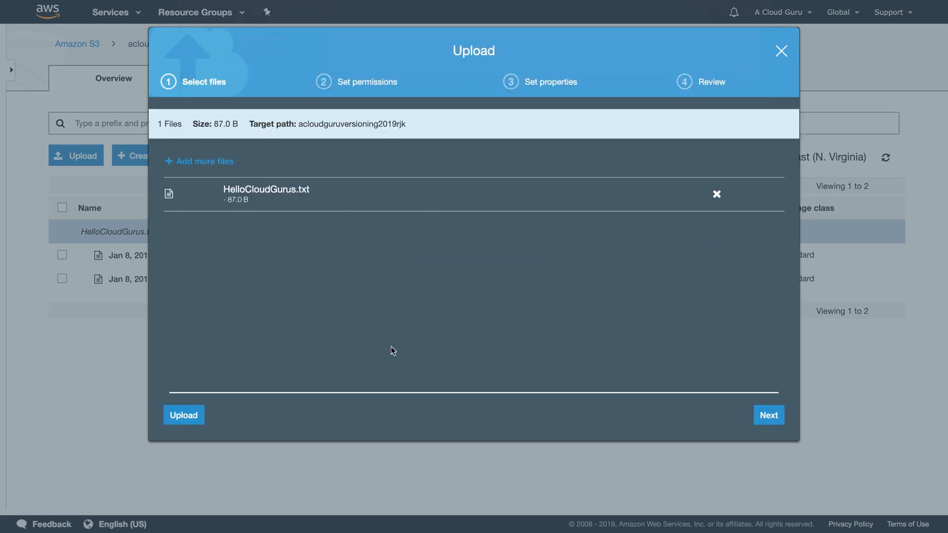
left_click(194, 415)
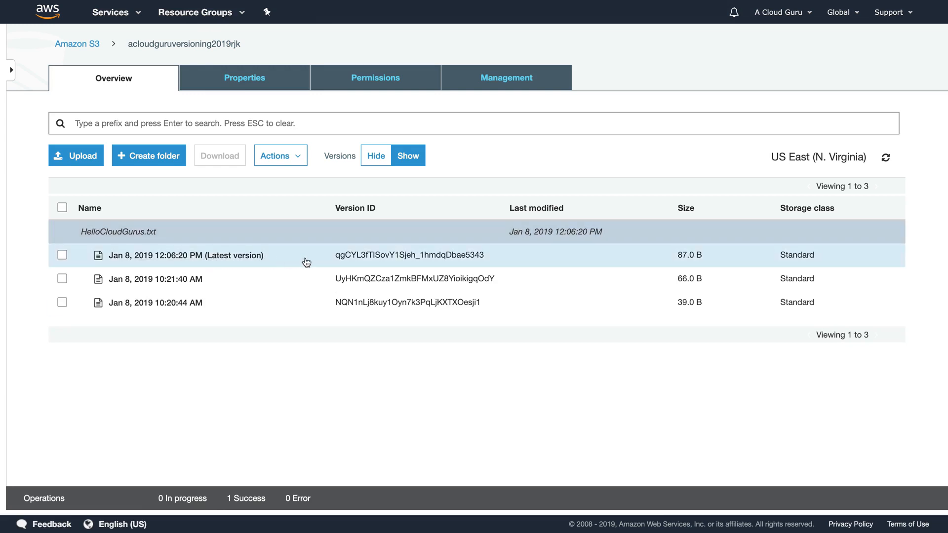
Step: Examine the details of the latest HelloCloudGurus.txt version, try its object URL, and return to the version list
left_click(257, 257)
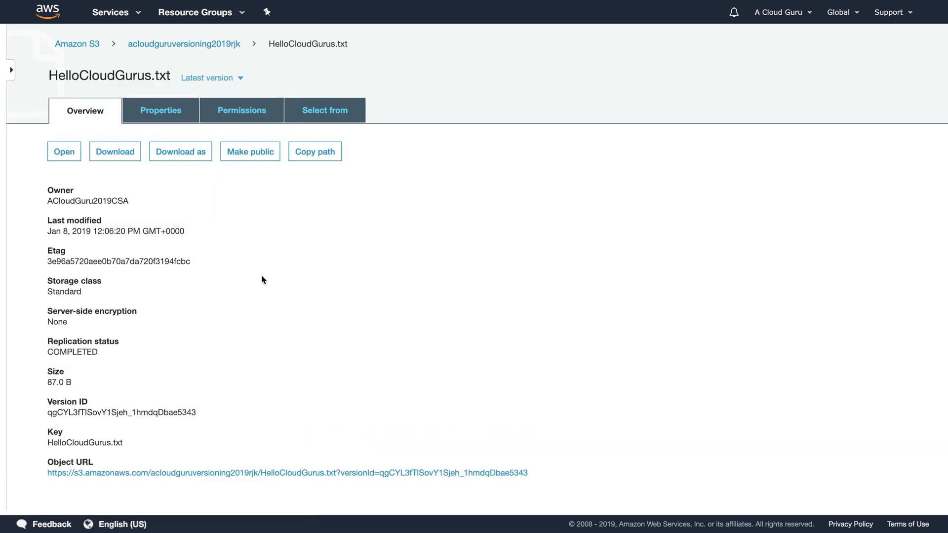
left_click(265, 468)
scroll(358, 322, "left", 5)
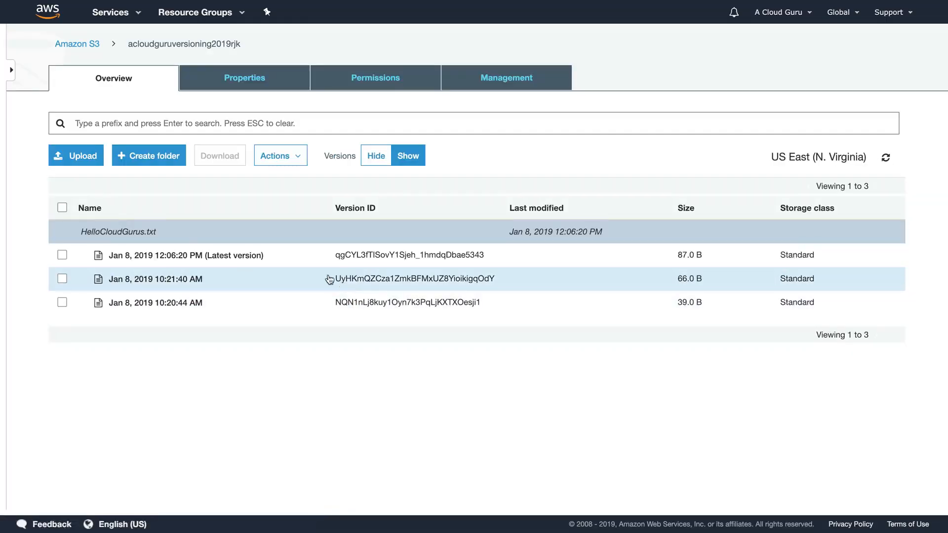
Step: Make the latest version of HelloCloudGurus.txt in the source bucket public
left_click(67, 256)
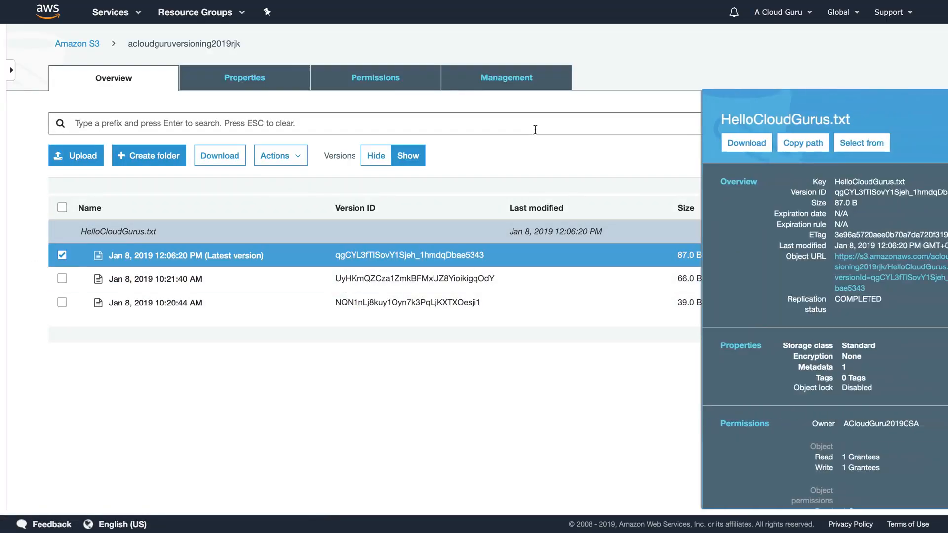
left_click(274, 156)
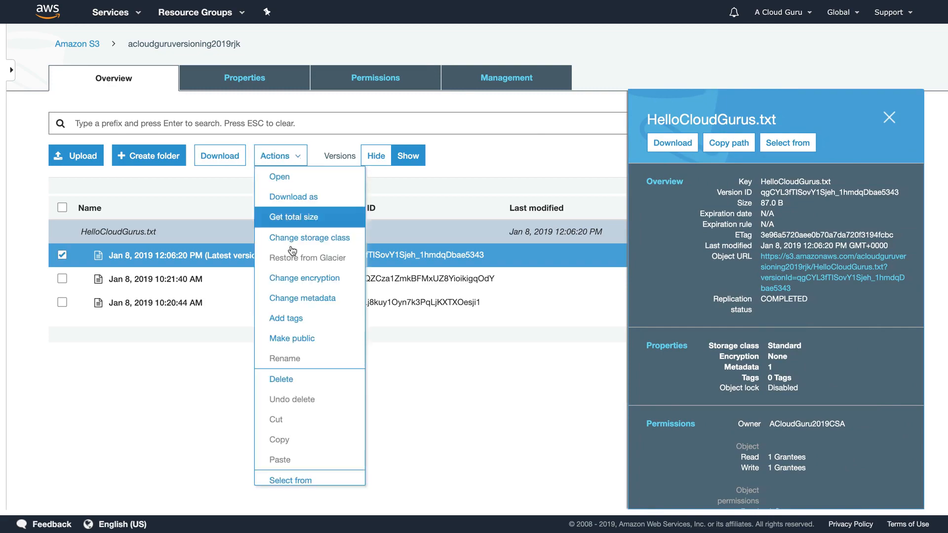
left_click(292, 338)
left_click(654, 418)
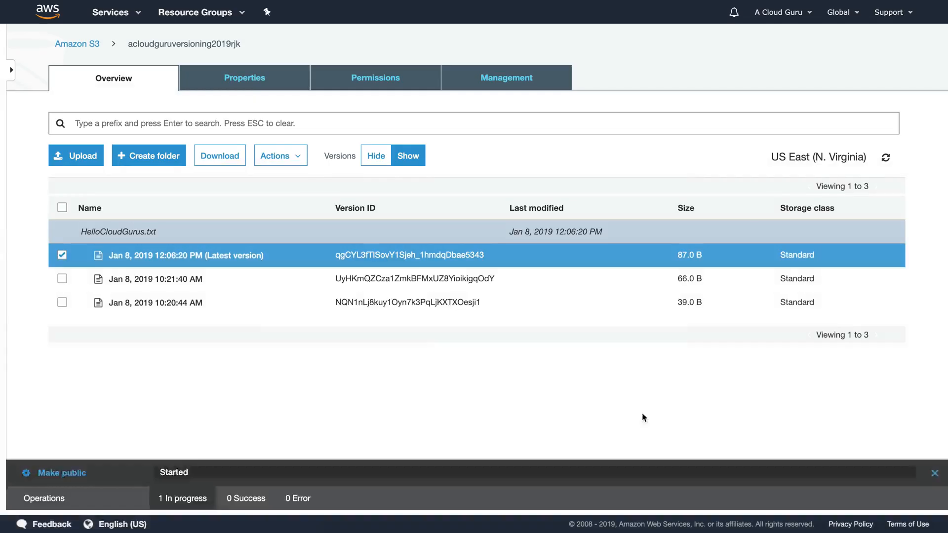
Step: View the contents of the latest HelloCloudGurus.txt version through its public URL and return to the source bucket
left_click(215, 256)
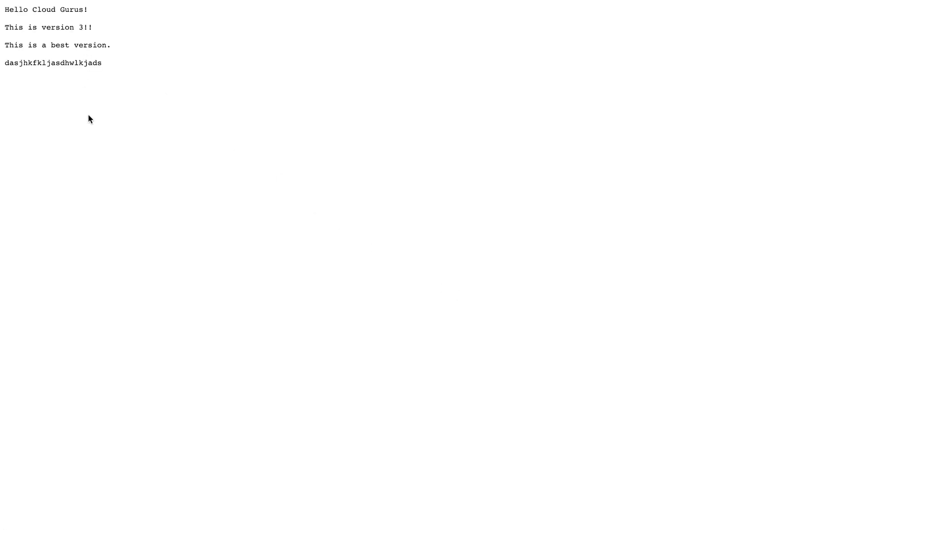
key("alt+Left")
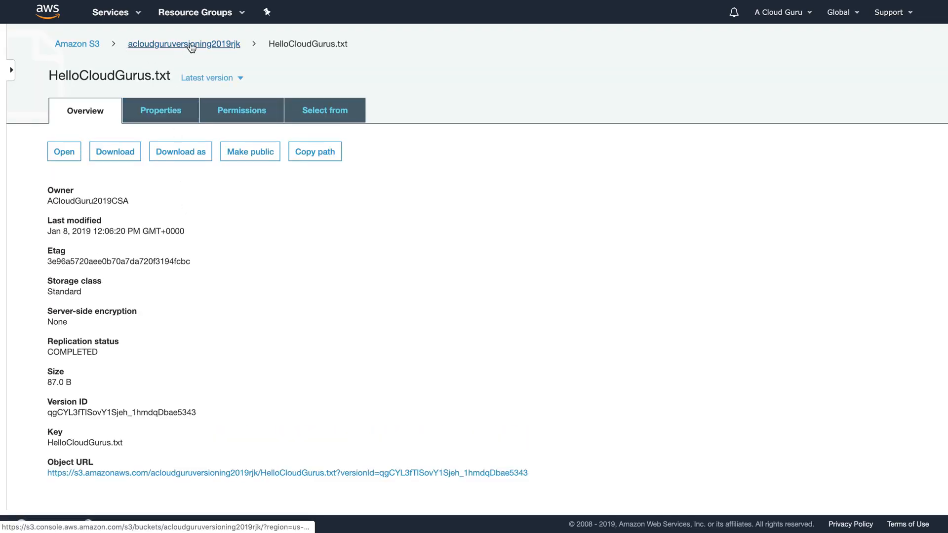
left_click(194, 46)
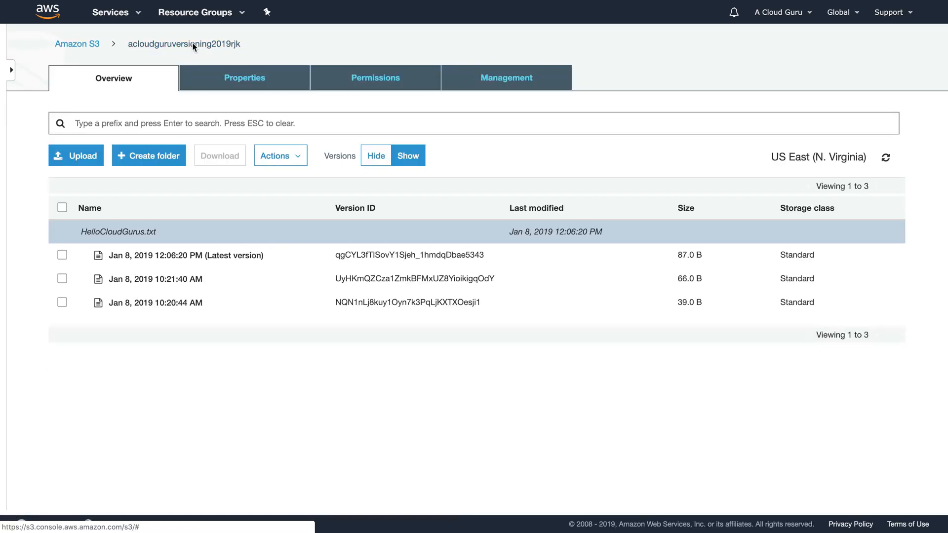
Step: Check the destination bucket crossregionreplication542322423 for the replicated HelloCloudGurus.txt and show its versions
left_click(82, 41)
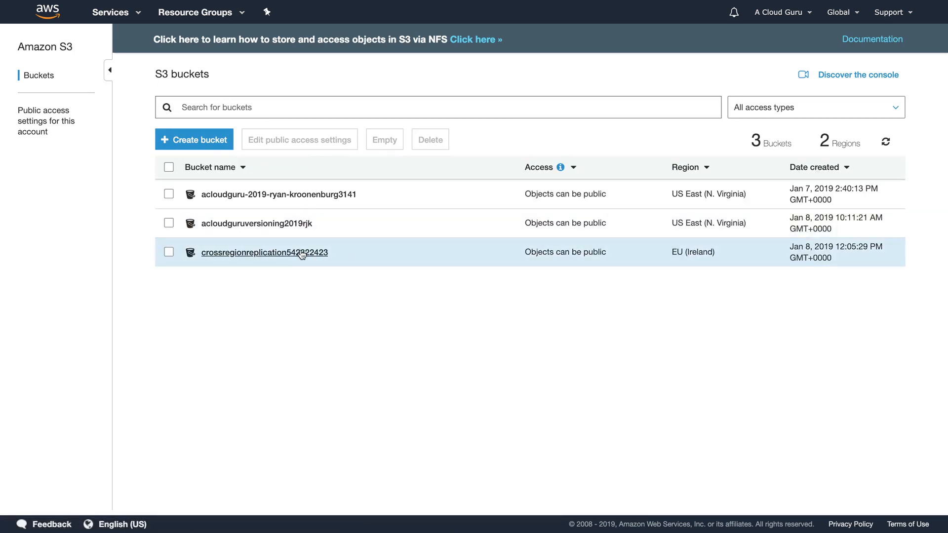
left_click(302, 253)
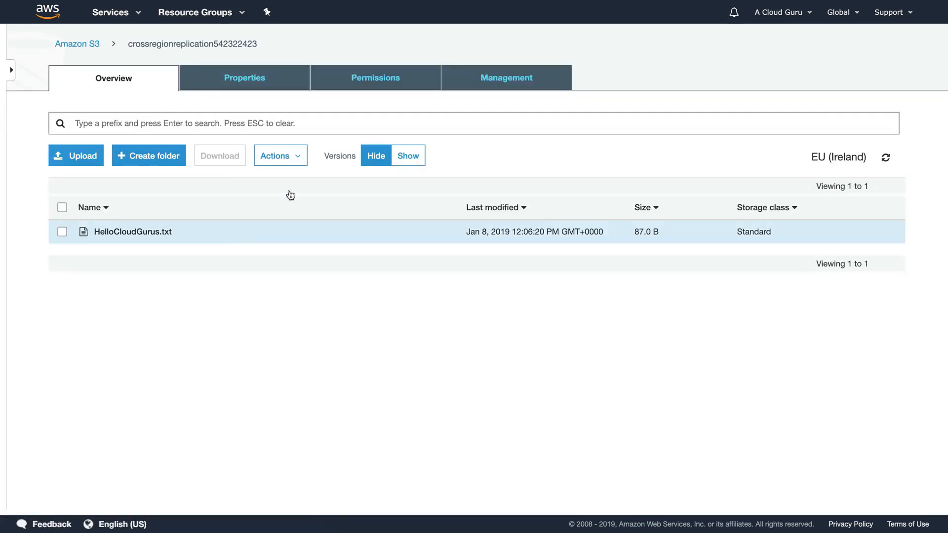
left_click(412, 157)
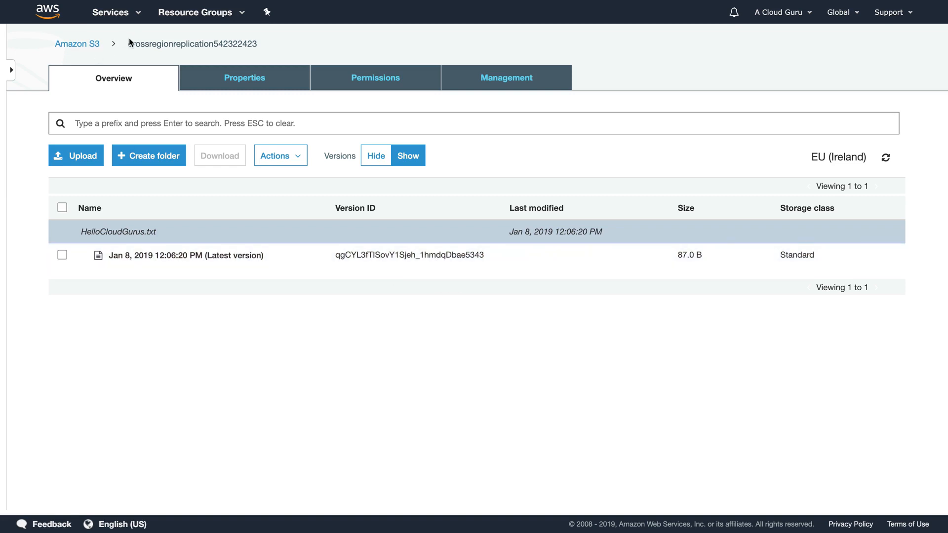
Step: Go back to the source bucket acloudguruversioning2019rjk and list its object versions for comparison
left_click(81, 43)
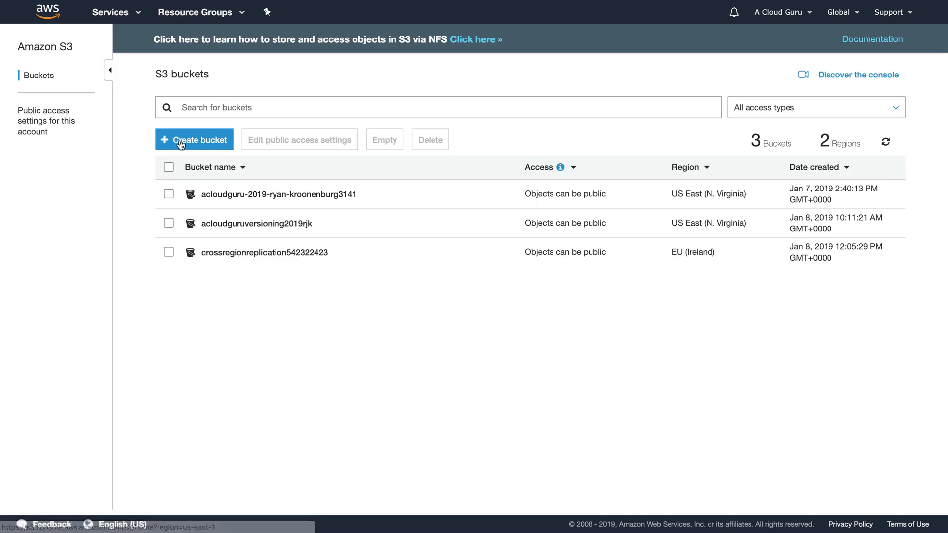
left_click(285, 223)
left_click(417, 162)
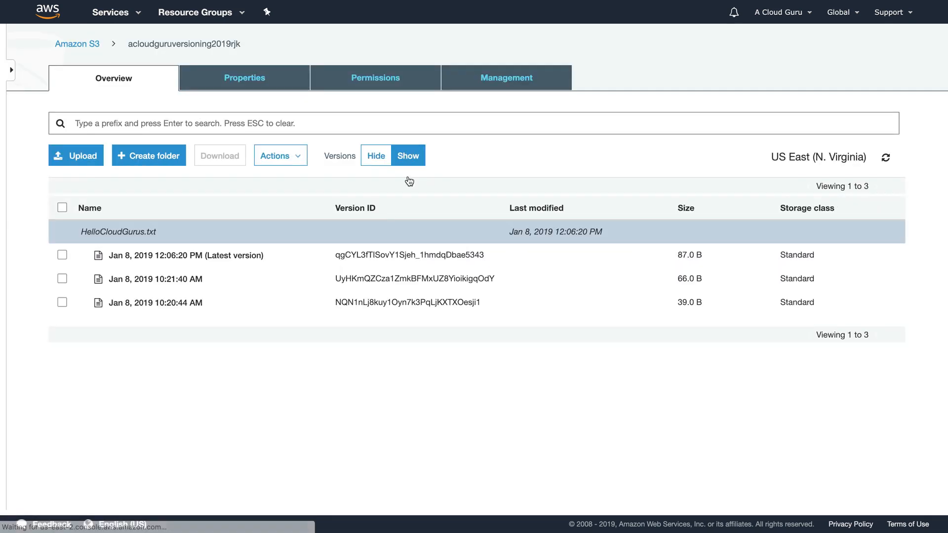
Step: Delete HelloCloudGurus.txt from the source bucket with versions hidden, and show the versions to reveal the delete marker
left_click(372, 163)
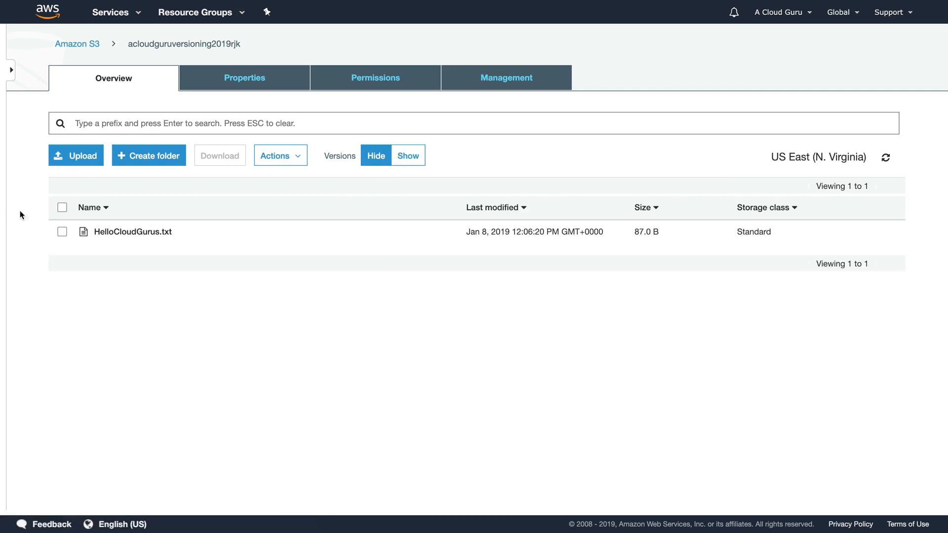
left_click(62, 231)
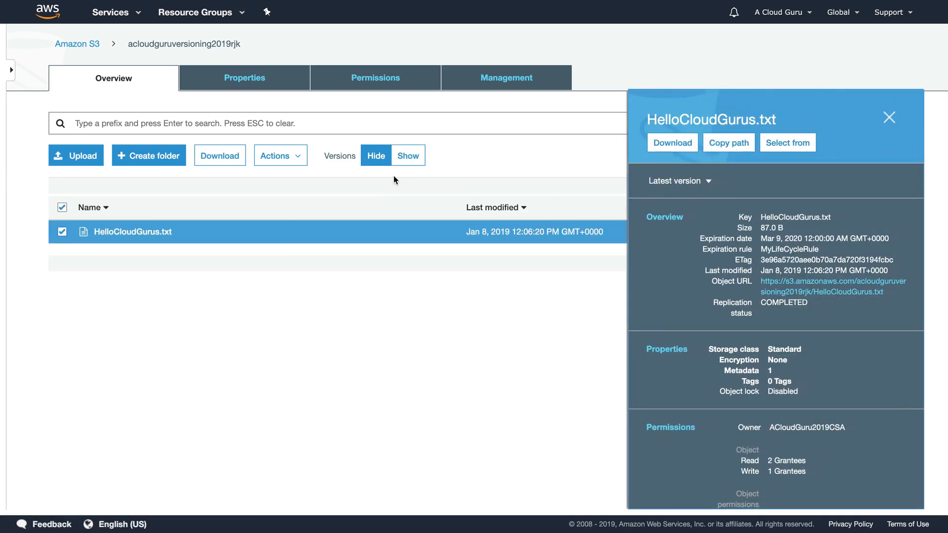
left_click(279, 156)
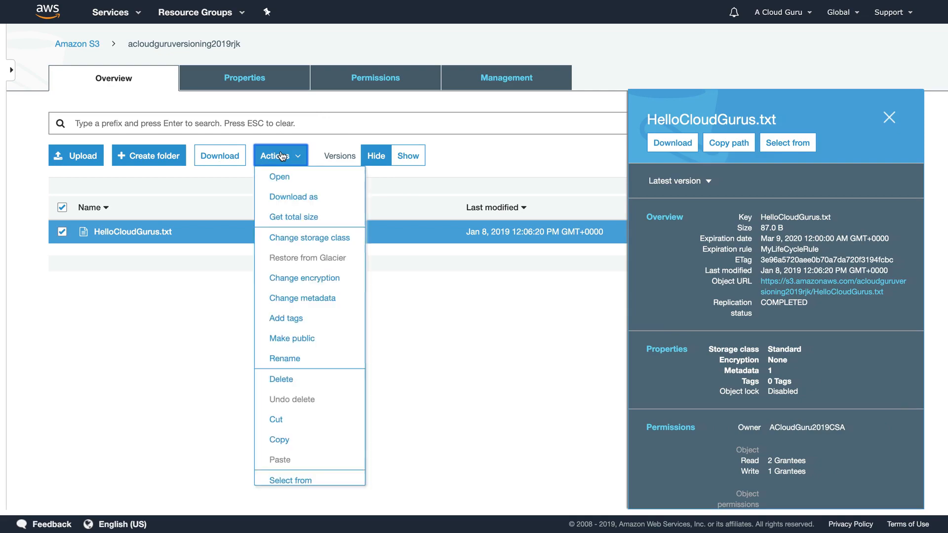
left_click(286, 378)
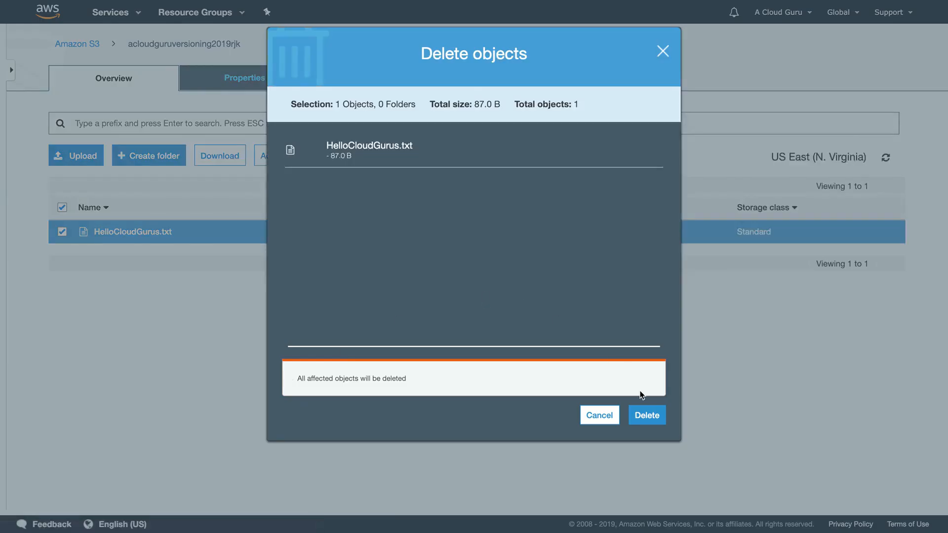
left_click(639, 417)
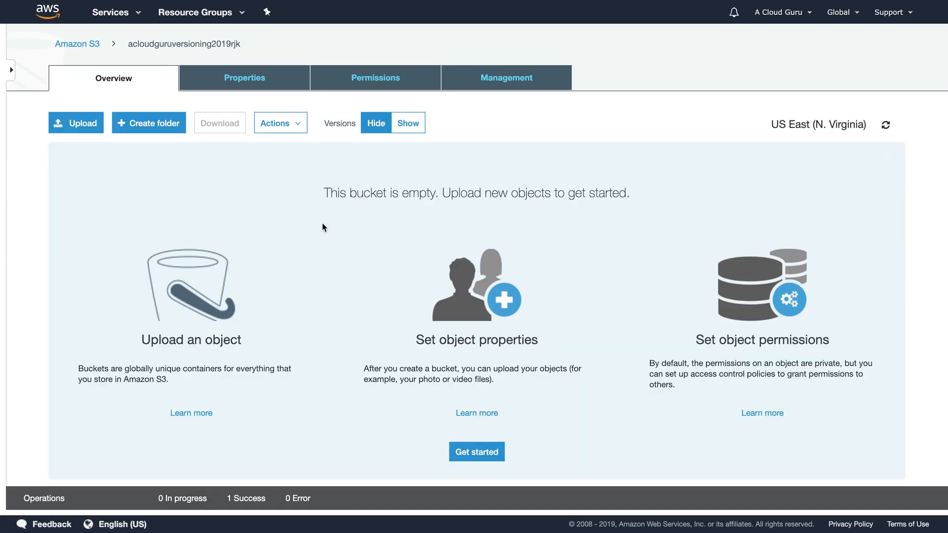
left_click(407, 125)
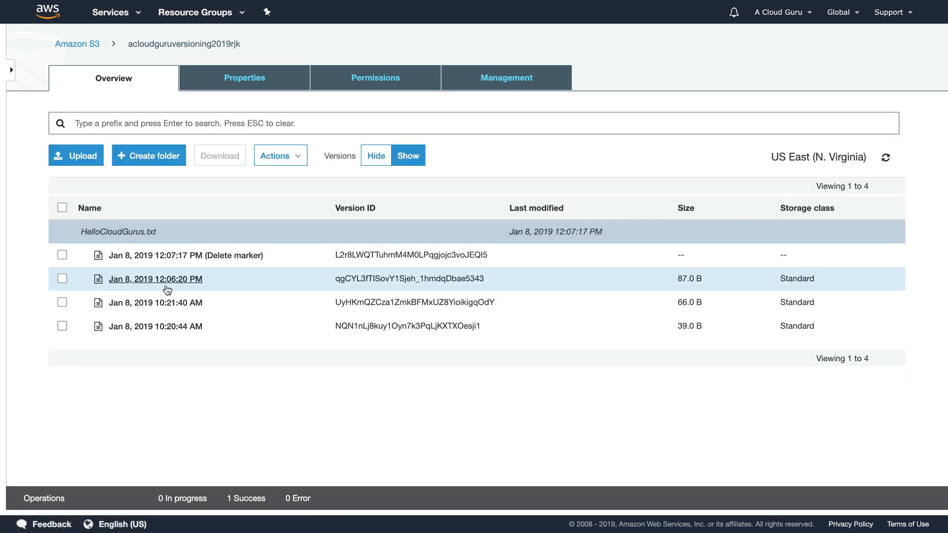
Step: Check whether the deletion was replicated to crossregionreplication542322423, viewing its objects with versions shown and hidden
left_click(86, 46)
left_click(292, 252)
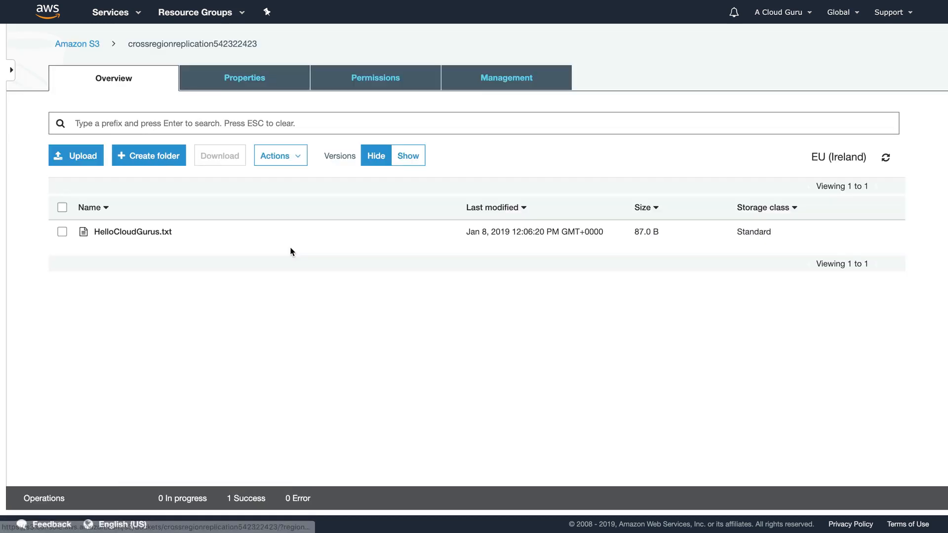
left_click(408, 156)
left_click(376, 158)
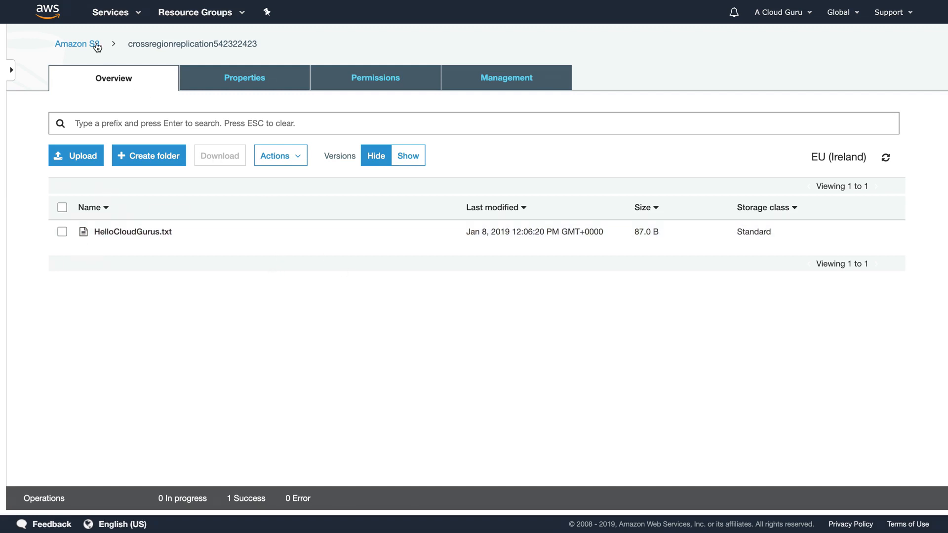
Step: Restore HelloCloudGurus.txt in the source bucket acloudguruversioning2019rjk by deleting its delete marker from the version list
left_click(84, 44)
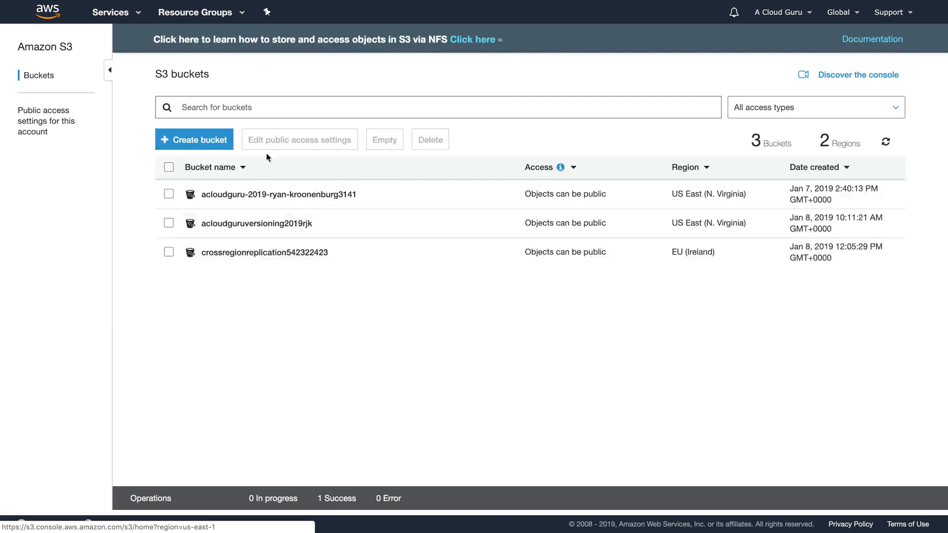
left_click(271, 227)
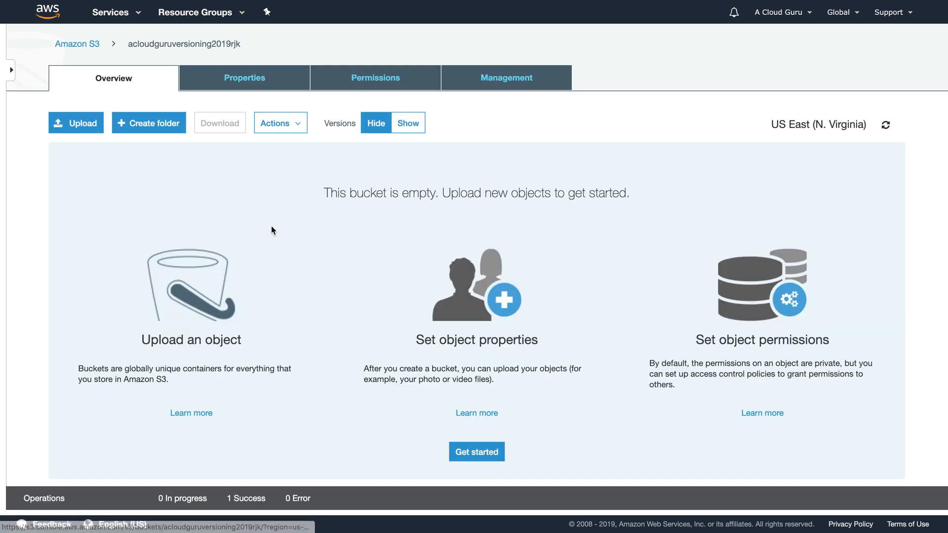
left_click(407, 129)
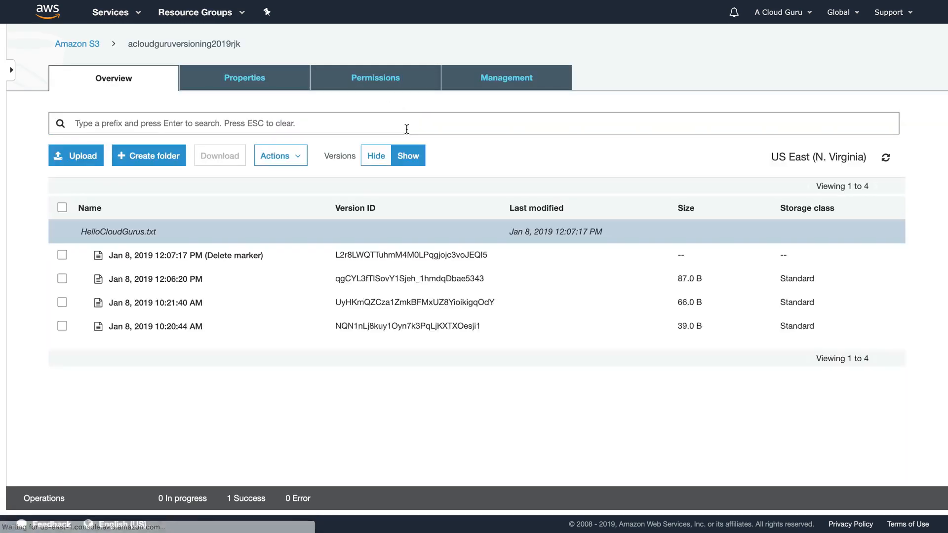
left_click(62, 255)
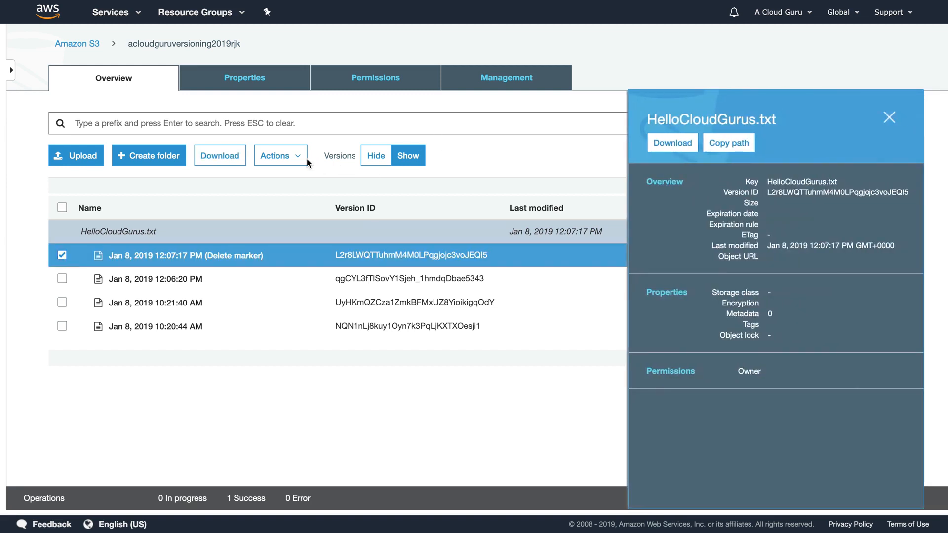
left_click(280, 156)
left_click(297, 381)
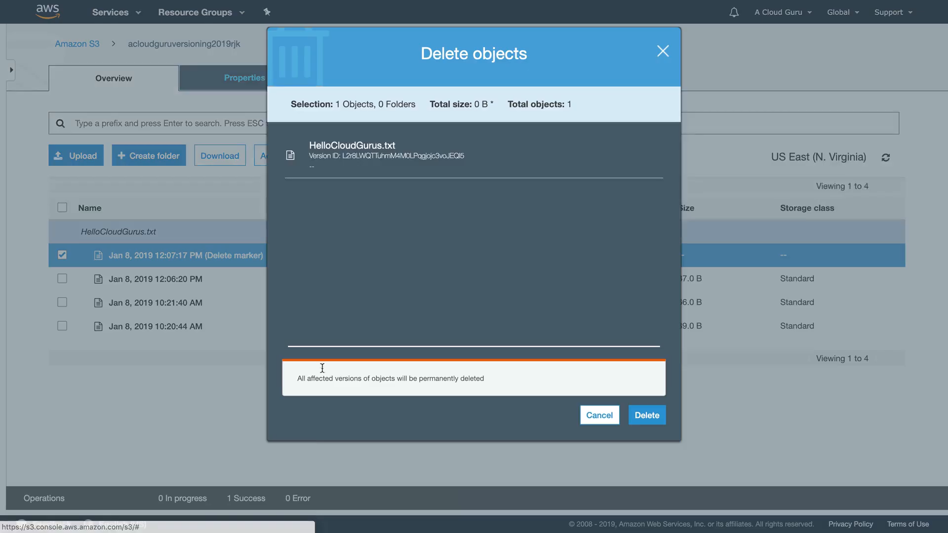
left_click(656, 418)
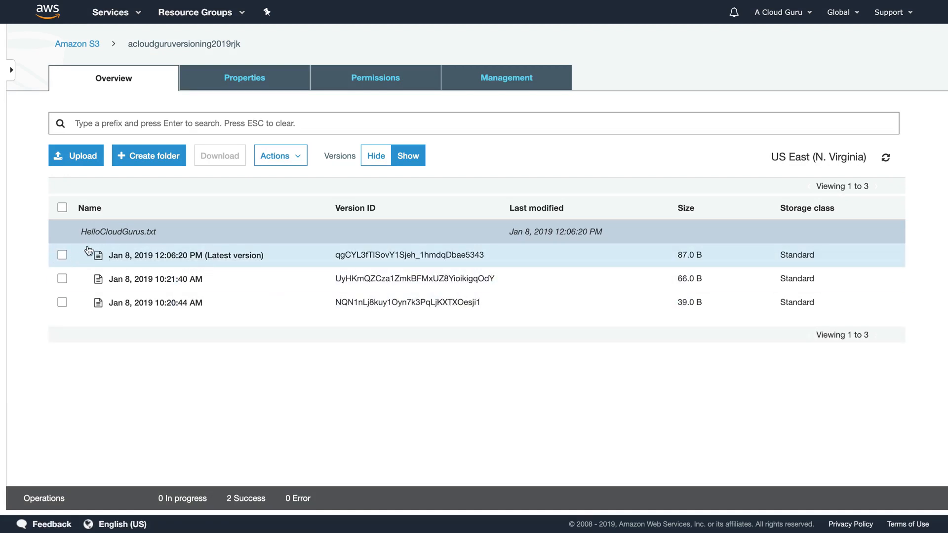
Step: Permanently delete the latest version of HelloCloudGurus.txt, dated Jan 8, 2019 12:06:20 PM, from the source bucket
left_click(62, 256)
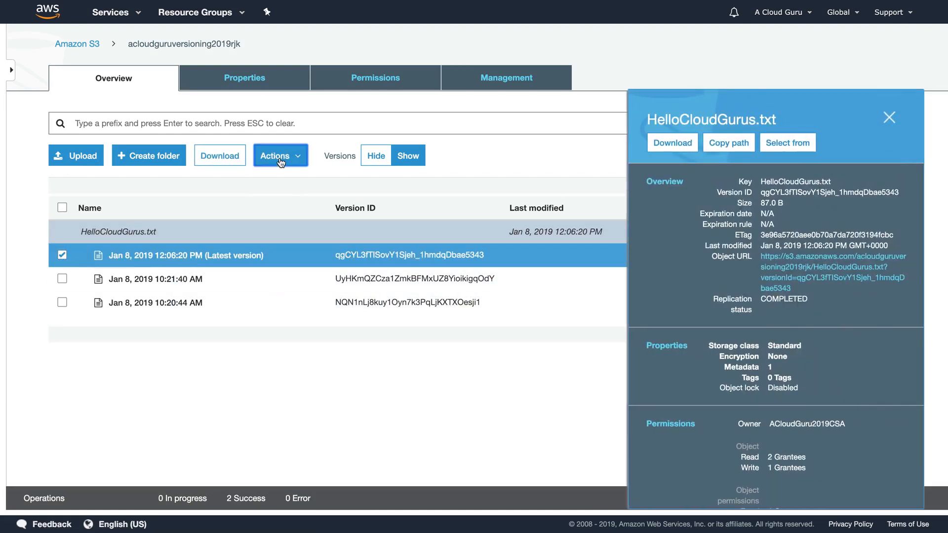
left_click(277, 156)
left_click(307, 388)
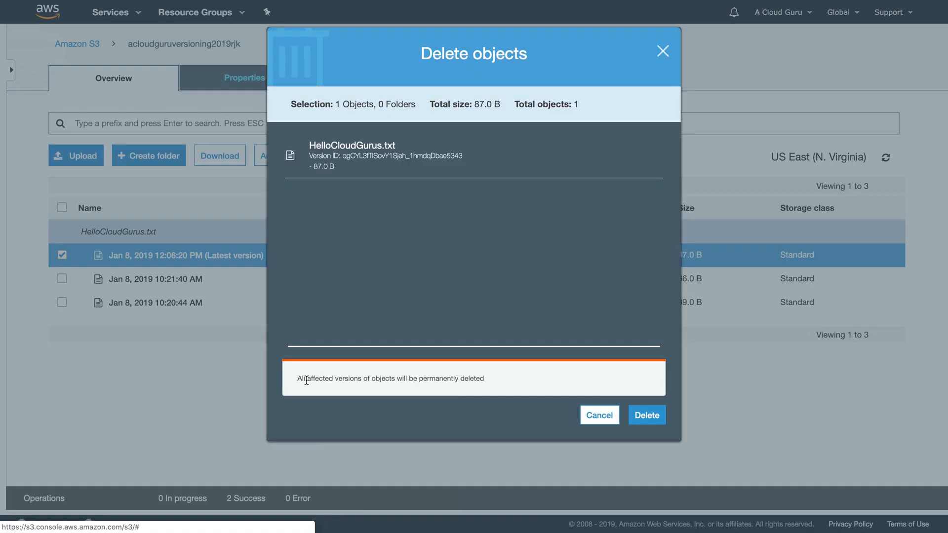
left_click(649, 414)
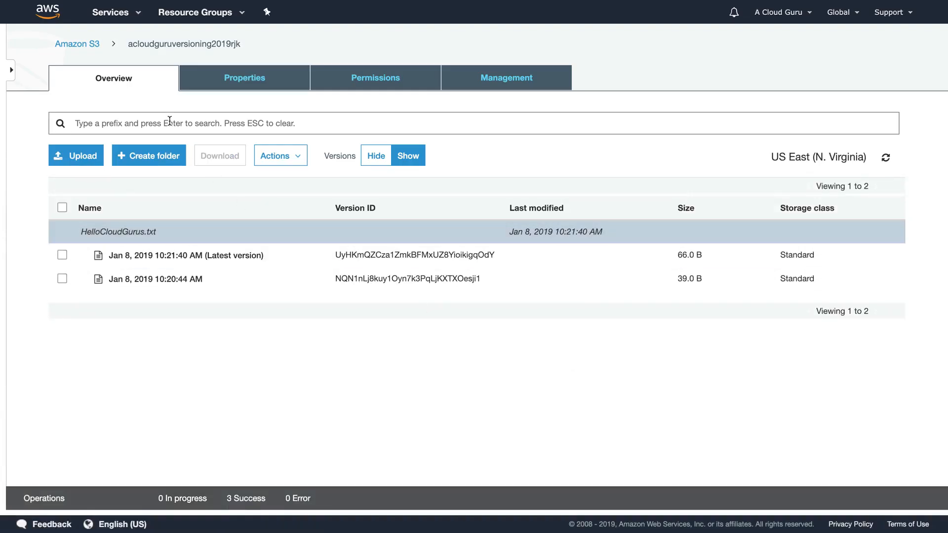
Step: Open the destination bucket crossregionreplication542322423 and show its versions to check whether the version deletion was replicated
left_click(77, 44)
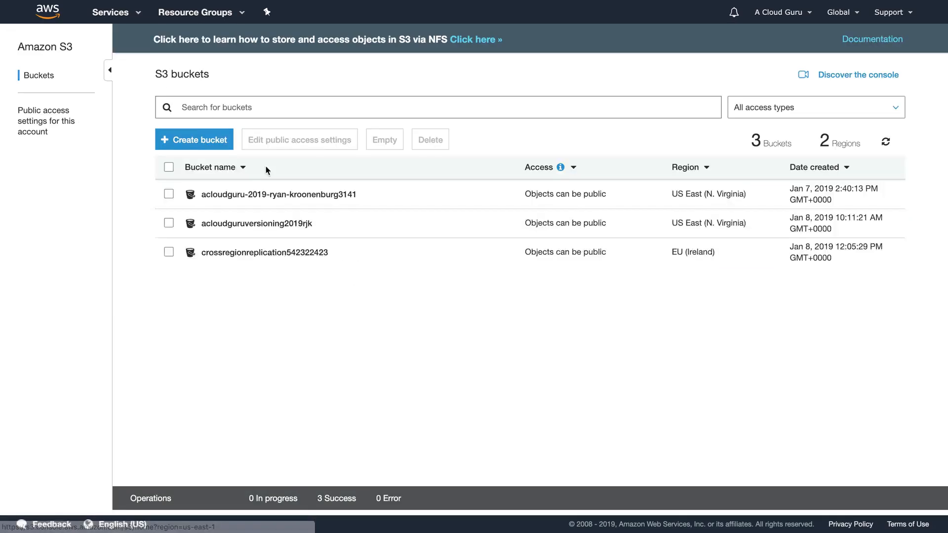
left_click(305, 253)
left_click(405, 159)
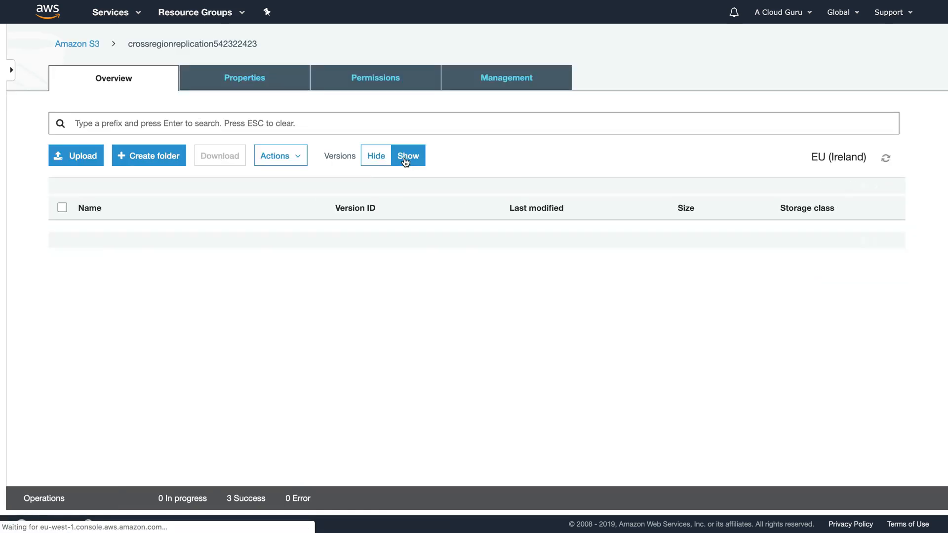